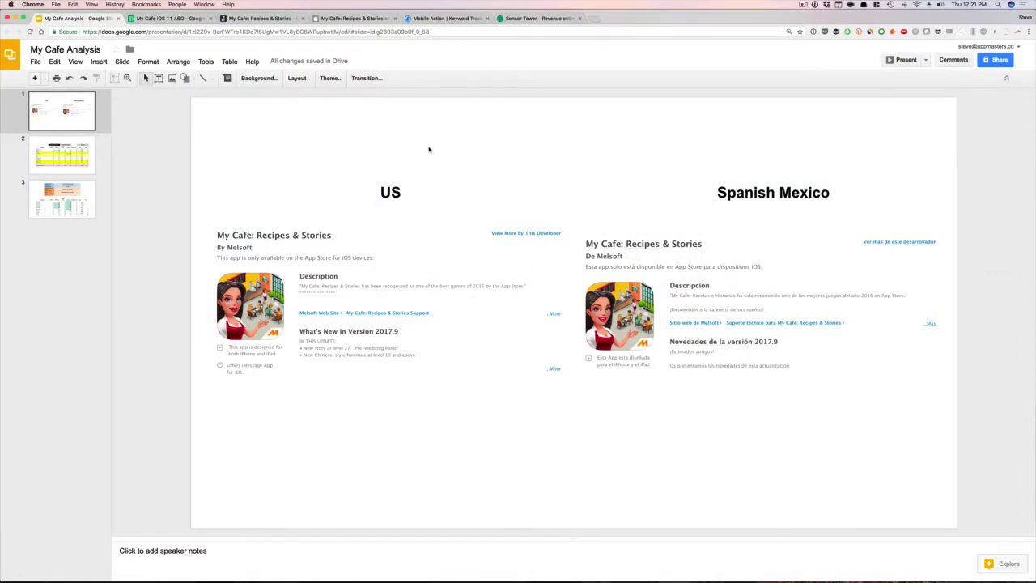
- View the iTunes preview page for My Cafe: Recipes & Stories and return to the US and Spanish Mexico comparison slide
left_click(350, 19)
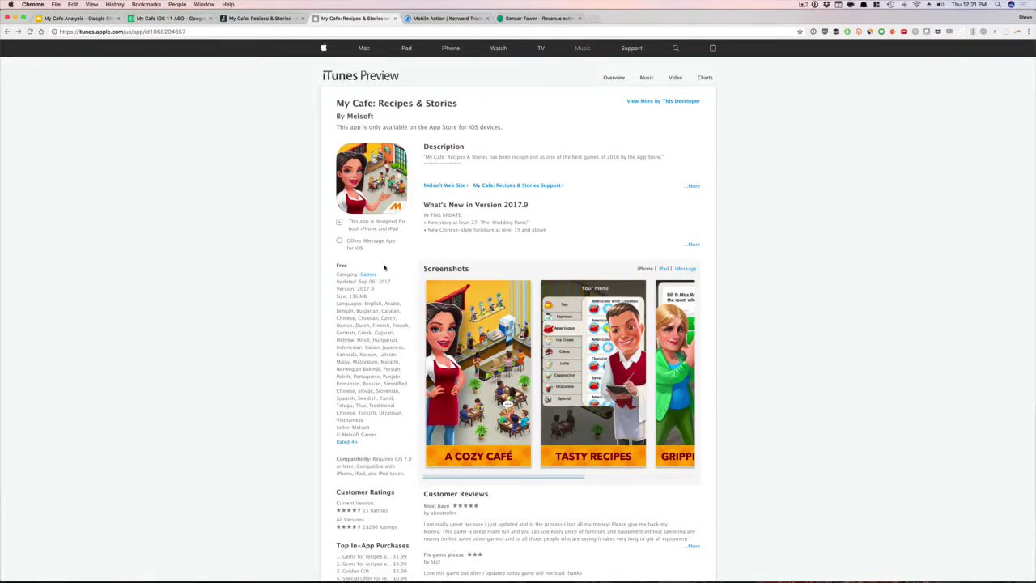
left_click(46, 18)
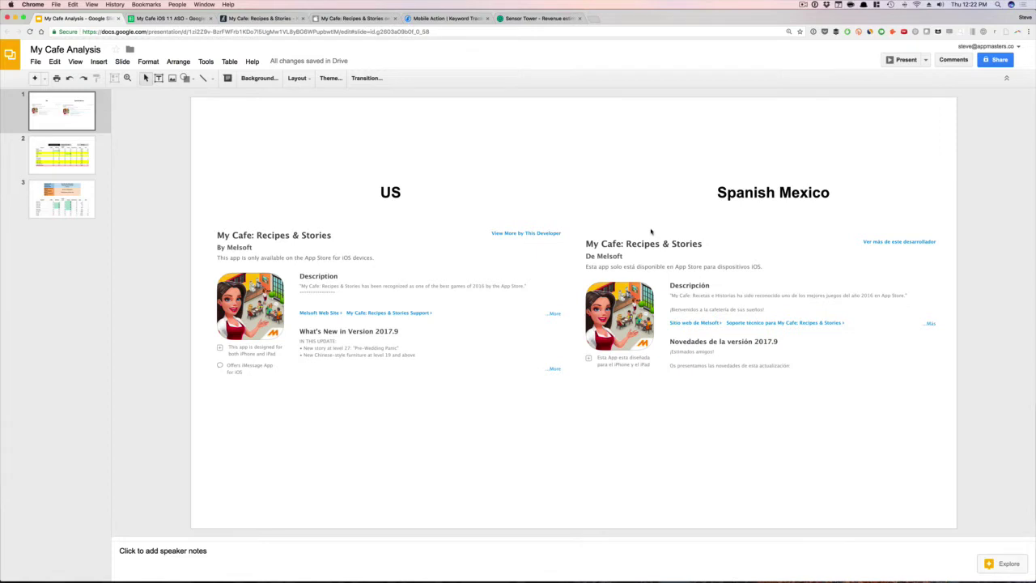
- Switch to the My Cafe iOS 11 ASO spreadsheet and clear the target column's filter to include all keywords
left_click(165, 22)
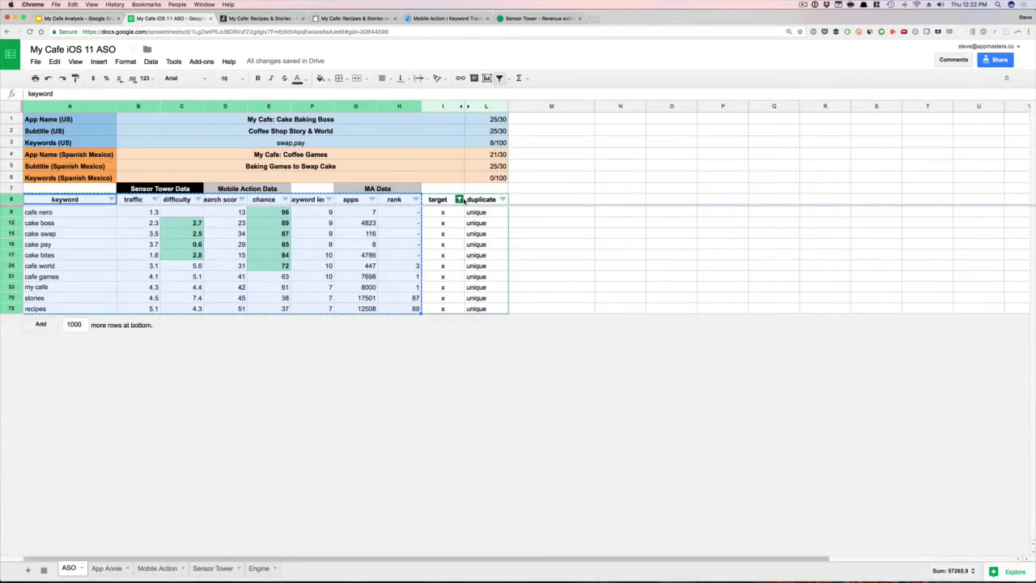
left_click(459, 199)
left_click(358, 274)
left_click(362, 388)
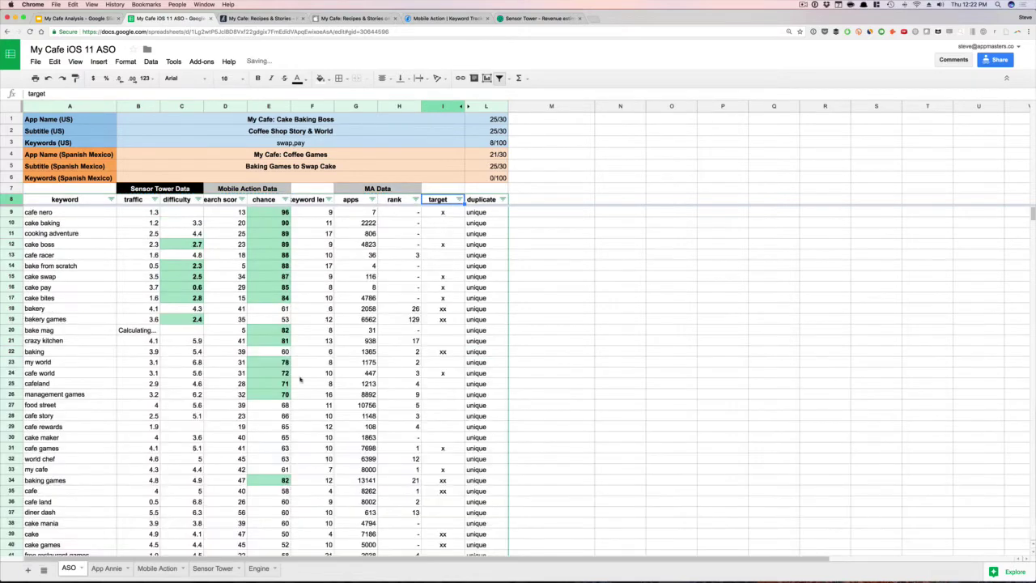
- Look through the full keyword list on the ASO sheet, including the baking story and cake boss rows
scroll(127, 329, "down", 12)
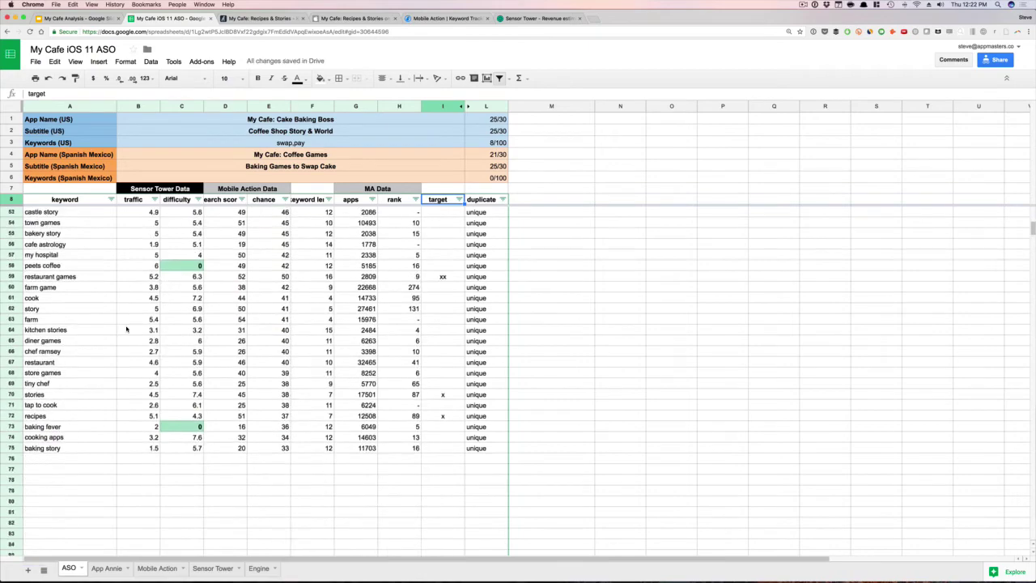
left_click(62, 390)
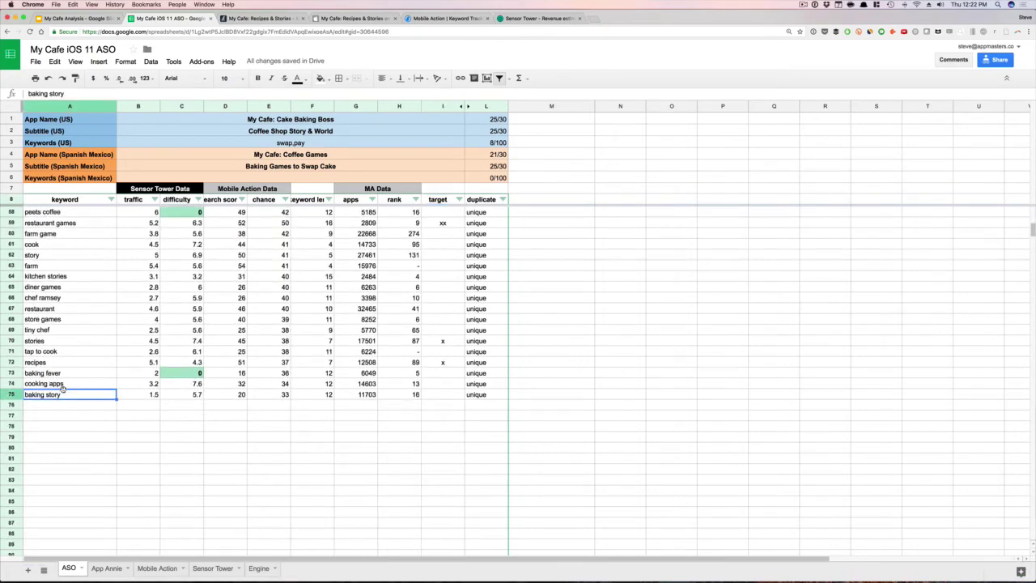
scroll(62, 389, "up", 12)
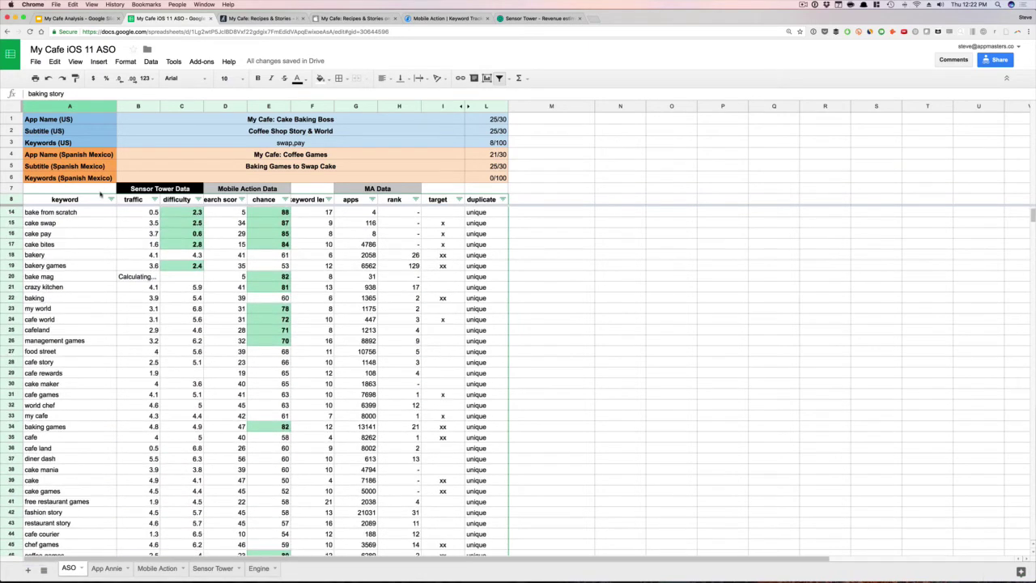
scroll(48, 260, "up", 2)
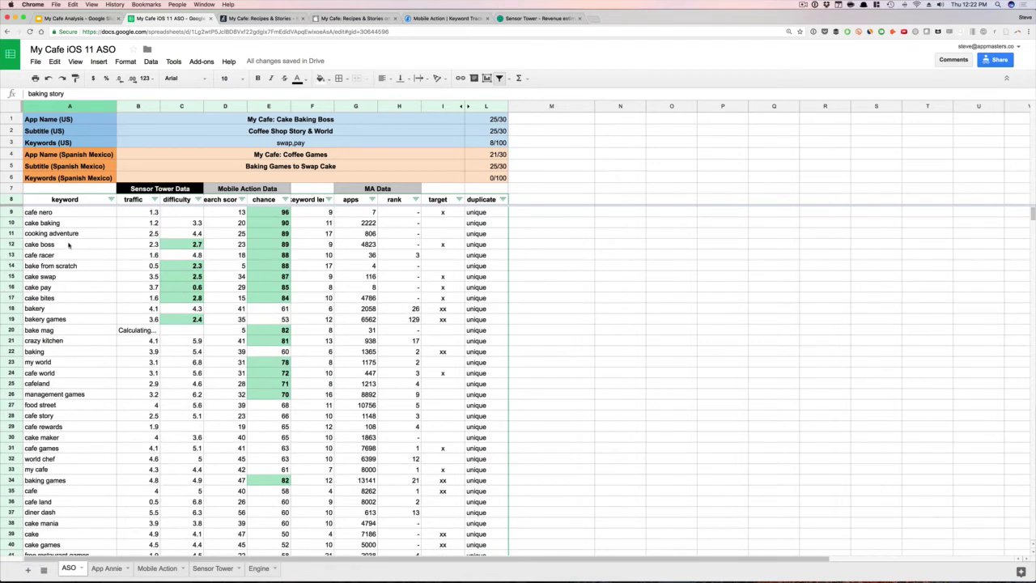
left_click(54, 244)
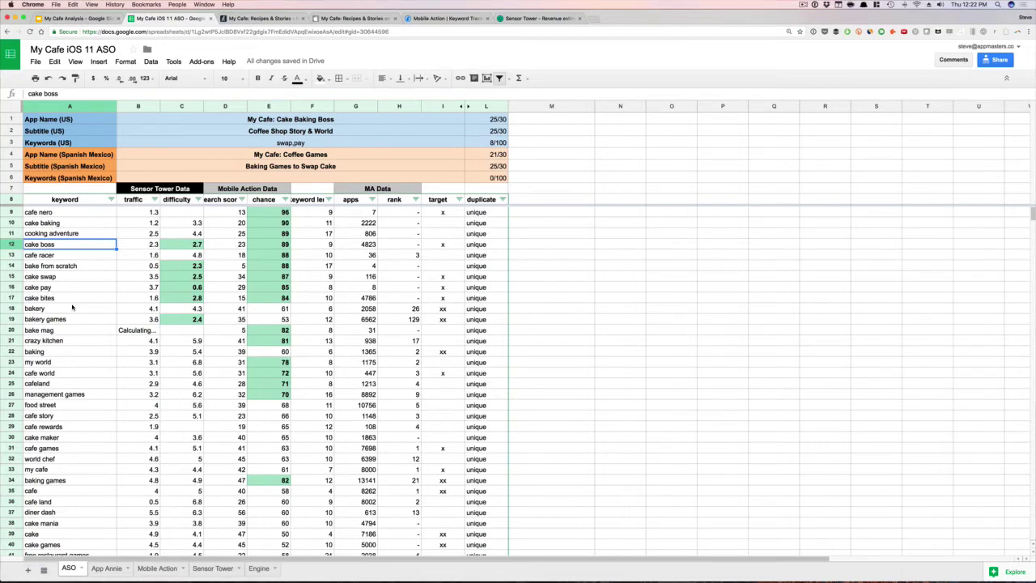
scroll(94, 386, "down", 3)
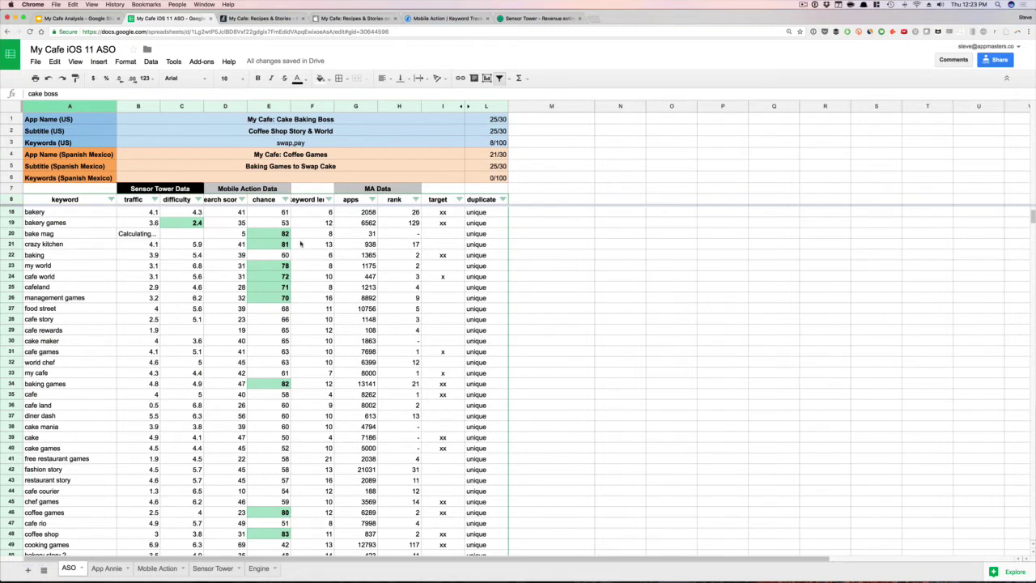
- Sort the keyword list by the rank column in ascending order
left_click(415, 199)
left_click(405, 214)
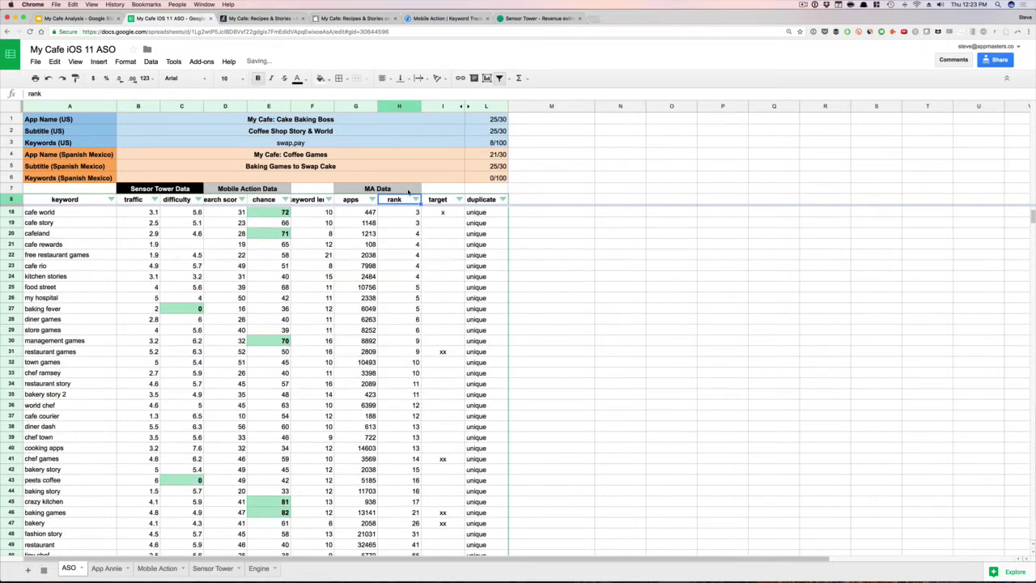
key("Down")
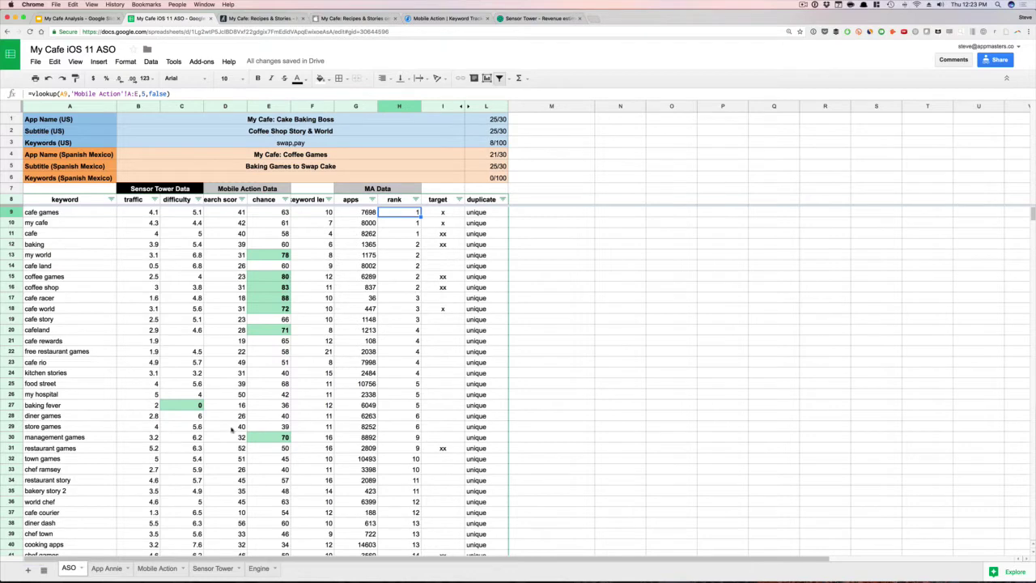
- Examine the unranked cake keywords by selecting the difficulty through target cells from cake boss to cake bites
scroll(233, 413, "down", 6)
scroll(232, 431, "down", 3)
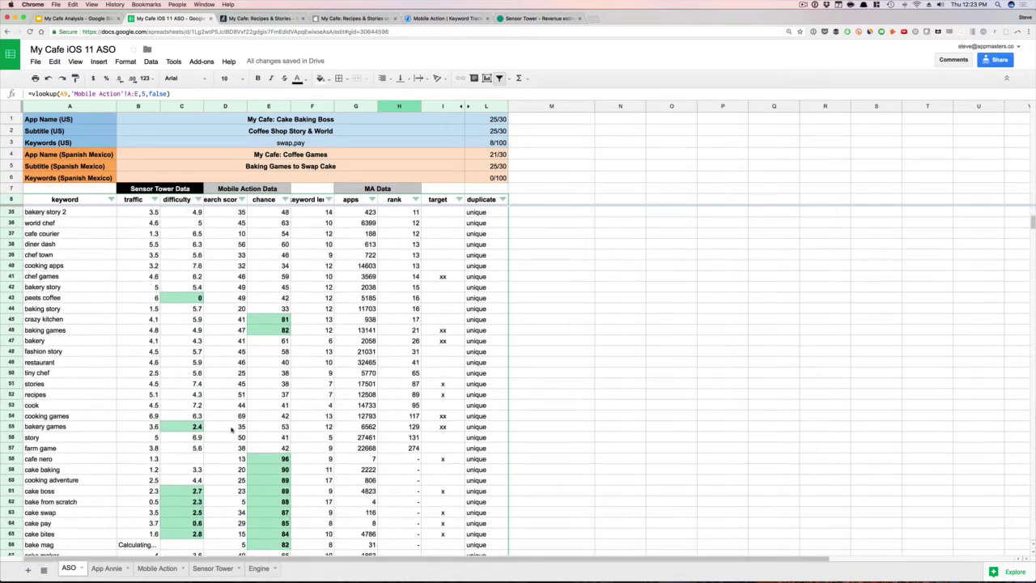
left_click(170, 470)
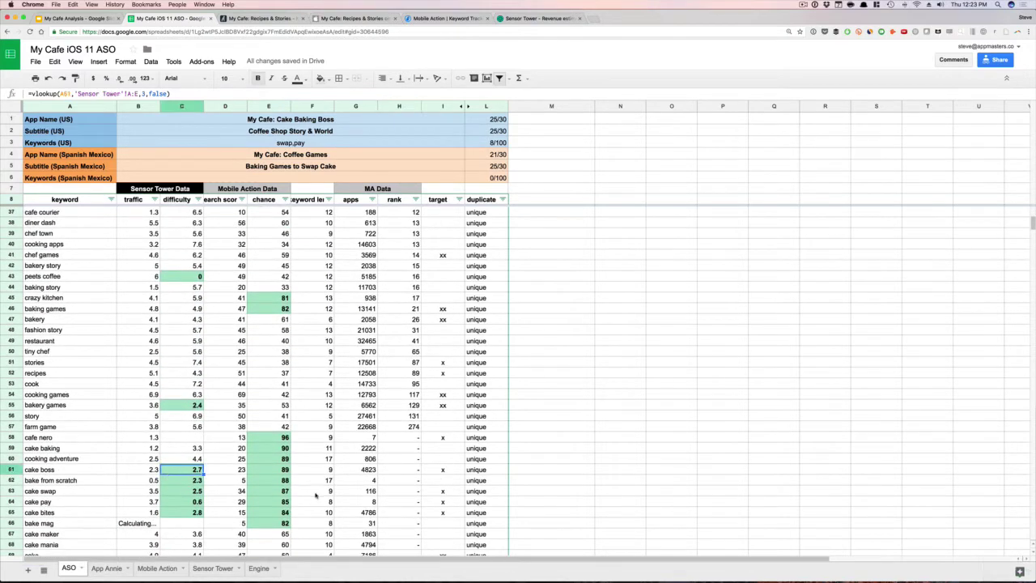
left_click(274, 511, "shift")
left_click(436, 516, "shift")
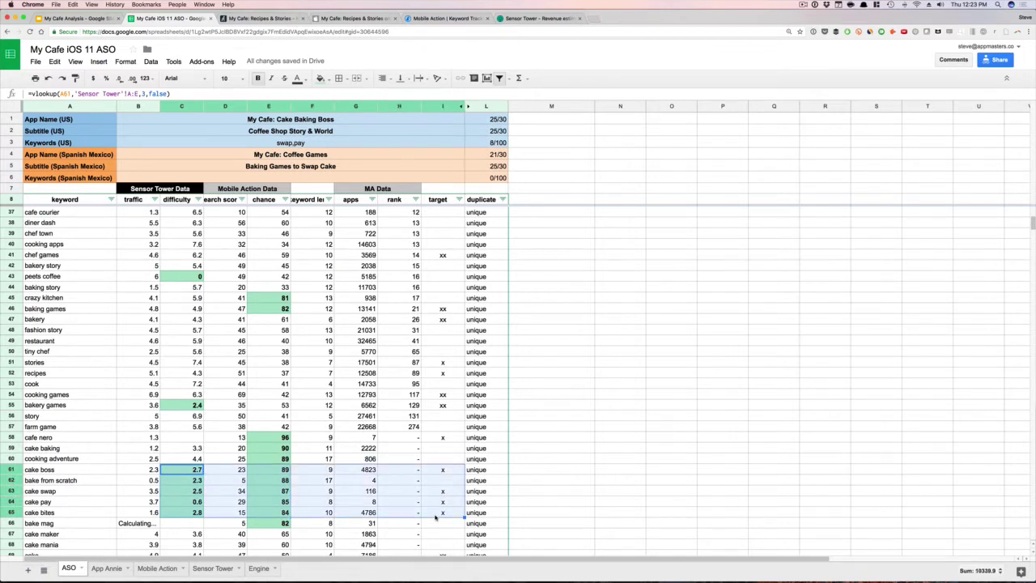
- Check the rank values of the cafe games, my cafe and cafe keywords at the start of the sorted list
scroll(398, 421, "up", 8)
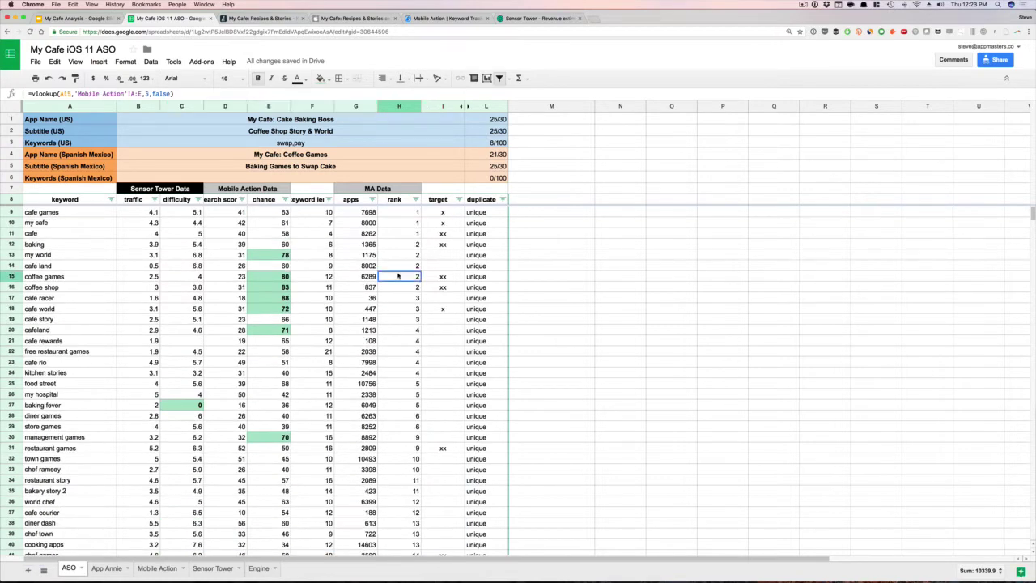
left_click(65, 212)
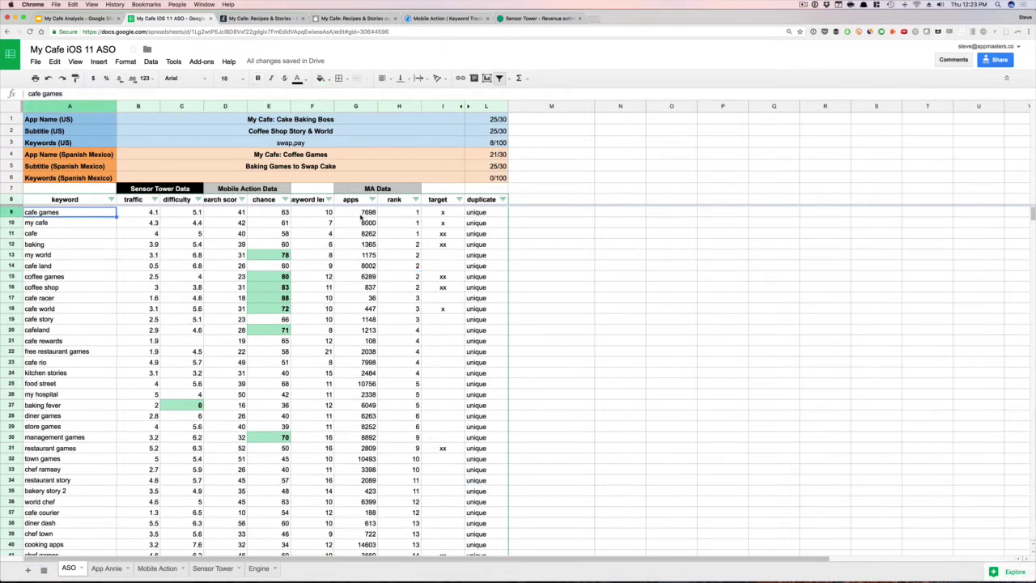
left_click(414, 224)
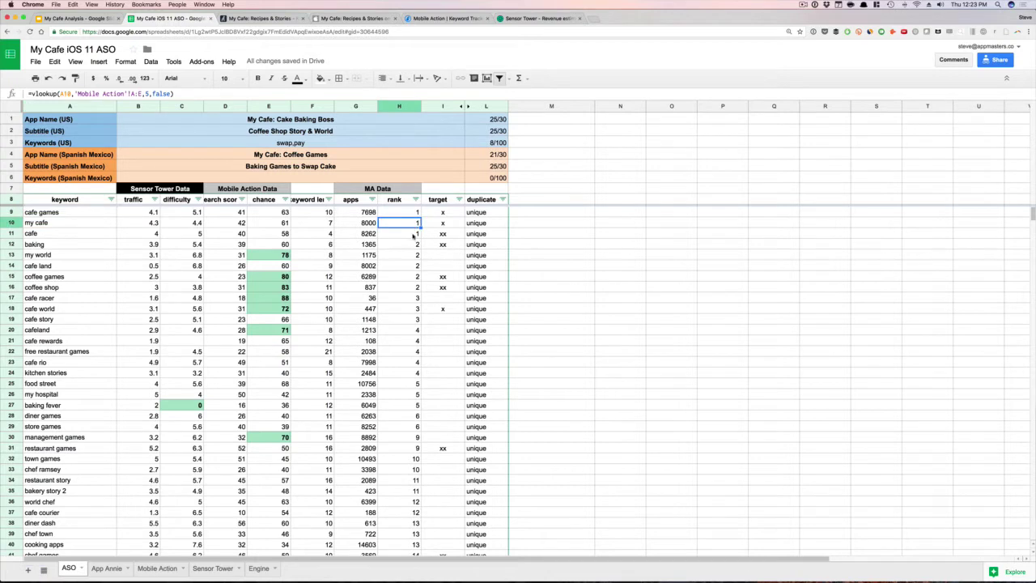
left_click(417, 234)
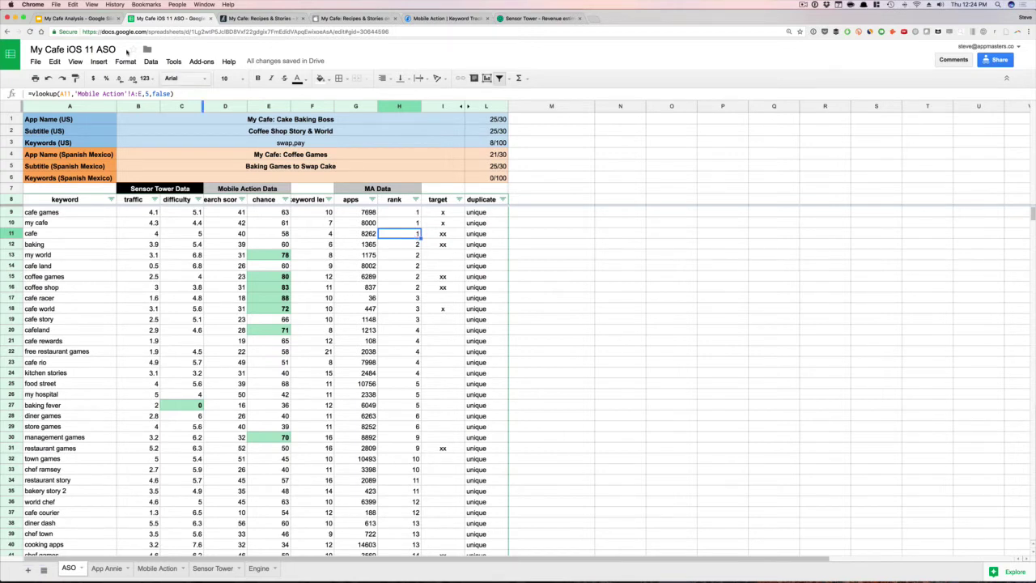
- Review the App Annie Keywords / ASO report for My Cafe and return to the ASO spreadsheet
left_click(90, 19)
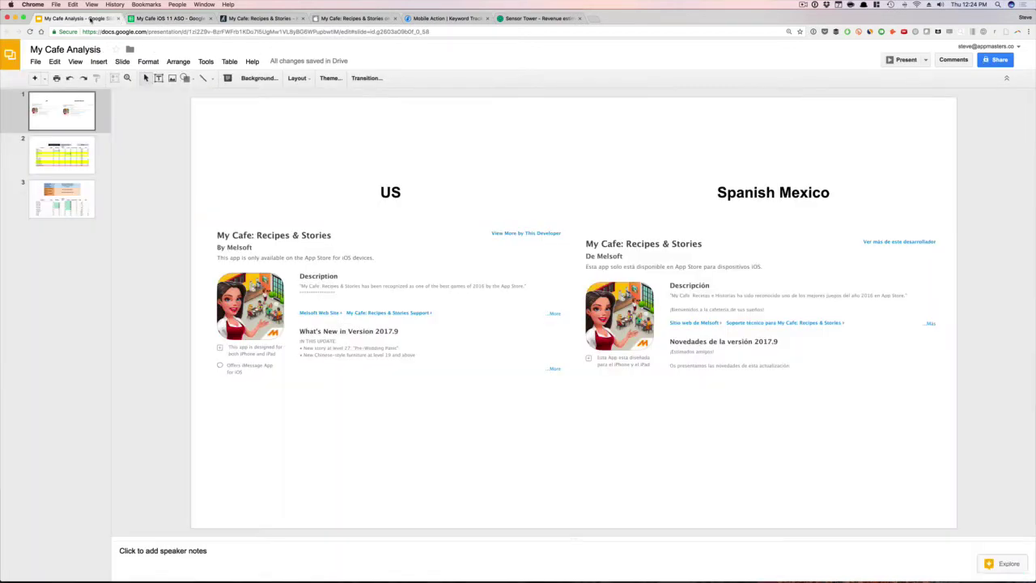
left_click(245, 18)
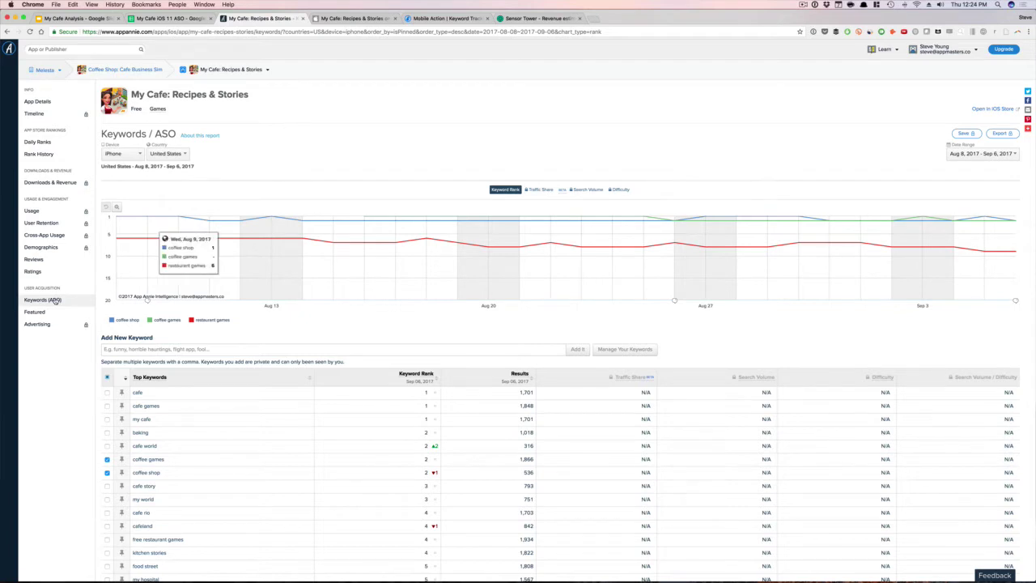
scroll(204, 409, "down", 5)
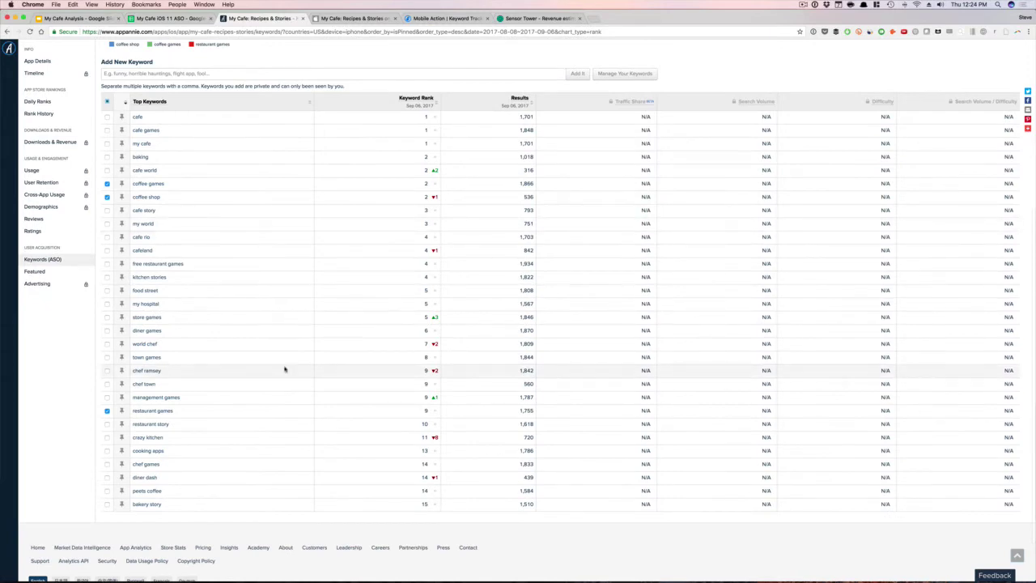
scroll(284, 369, "up", 5)
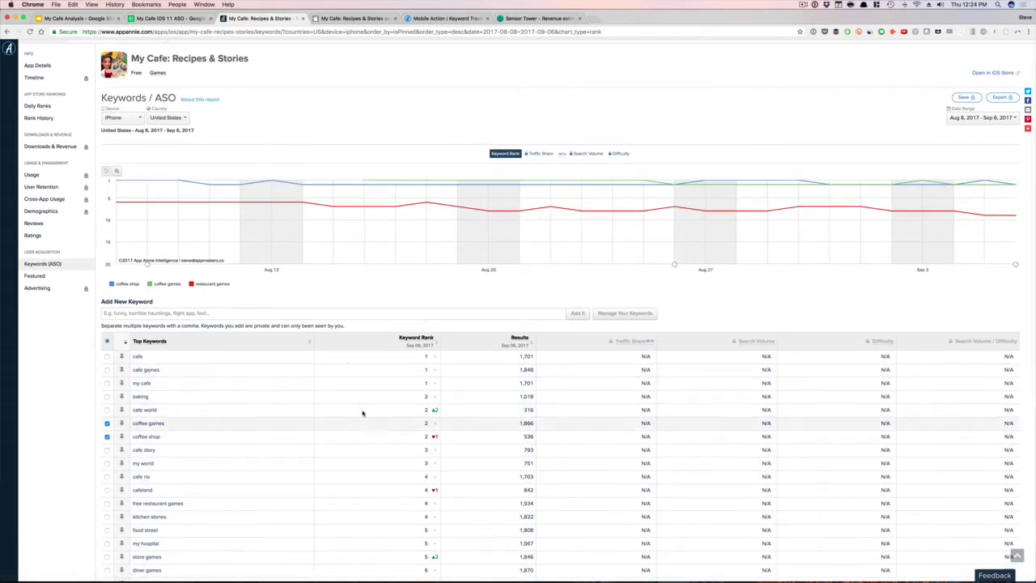
left_click(168, 17)
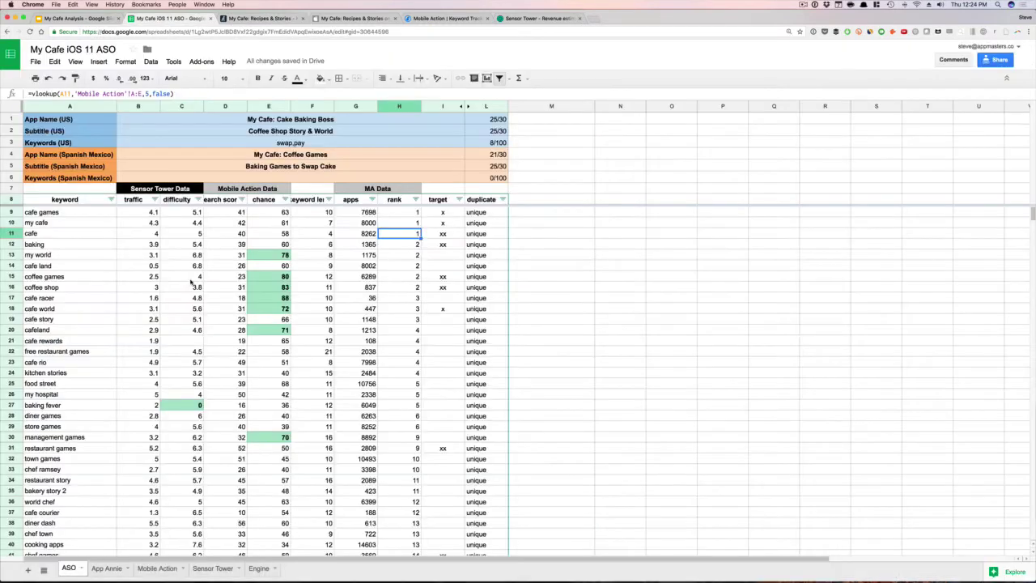
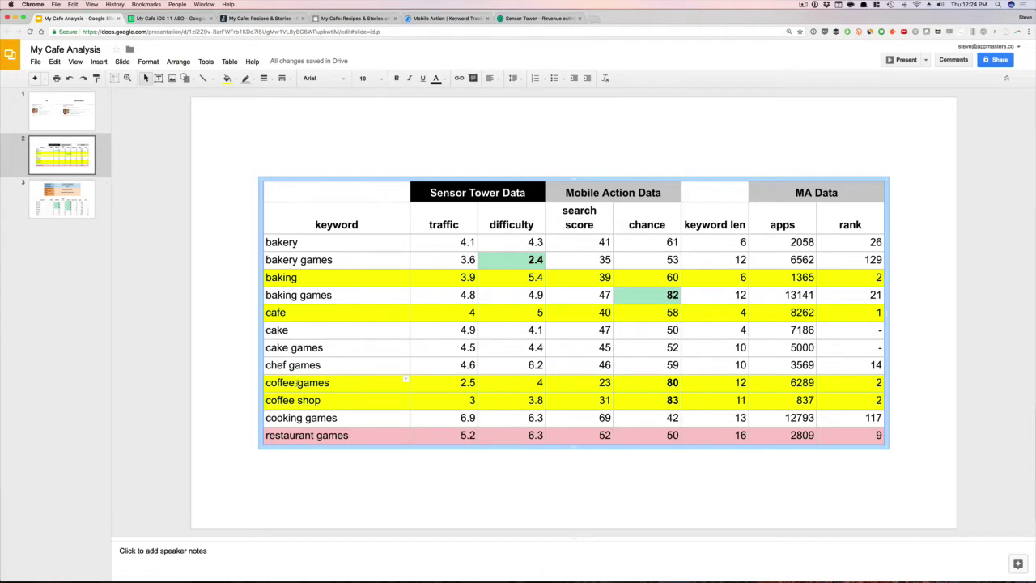
- Compare the highlighted keyword table on slide 2 with the US and Spanish Mexico store listings on slide 1
left_click(292, 458)
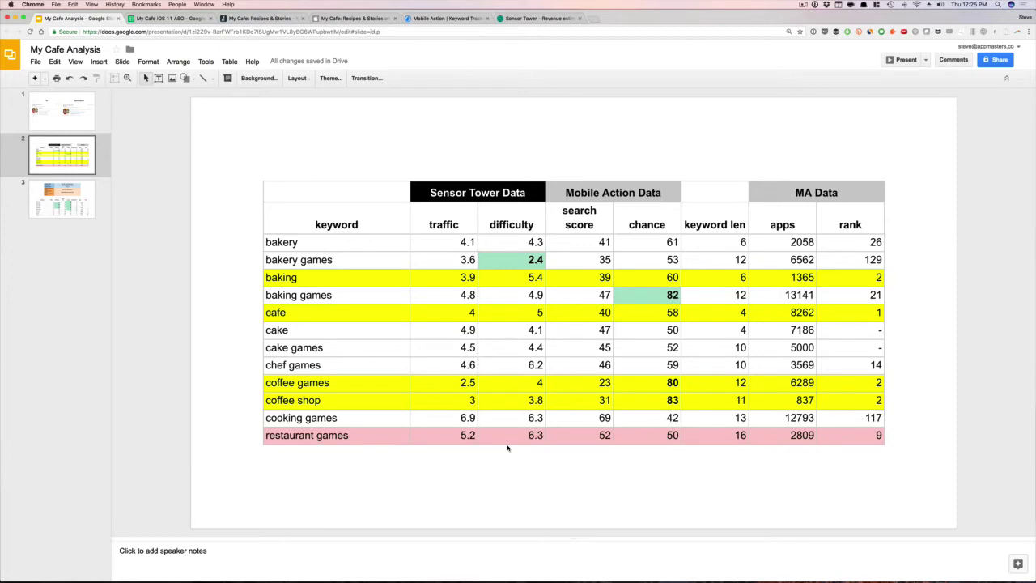
left_click(84, 101)
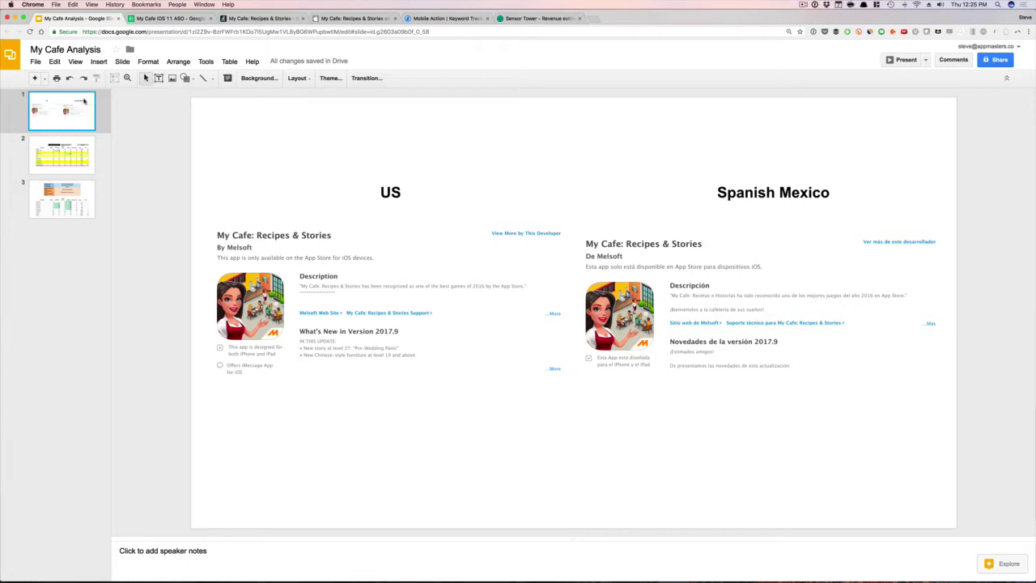
left_click(56, 157)
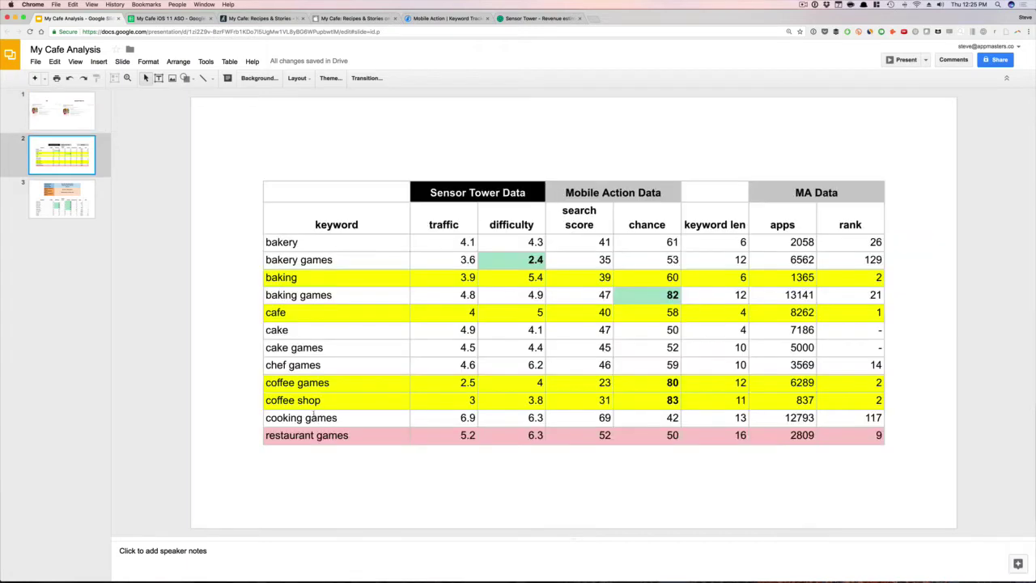
- Compare the proposed app names, subtitles and keywords on slide 3 with the keyword table on slide 2
left_click(88, 210)
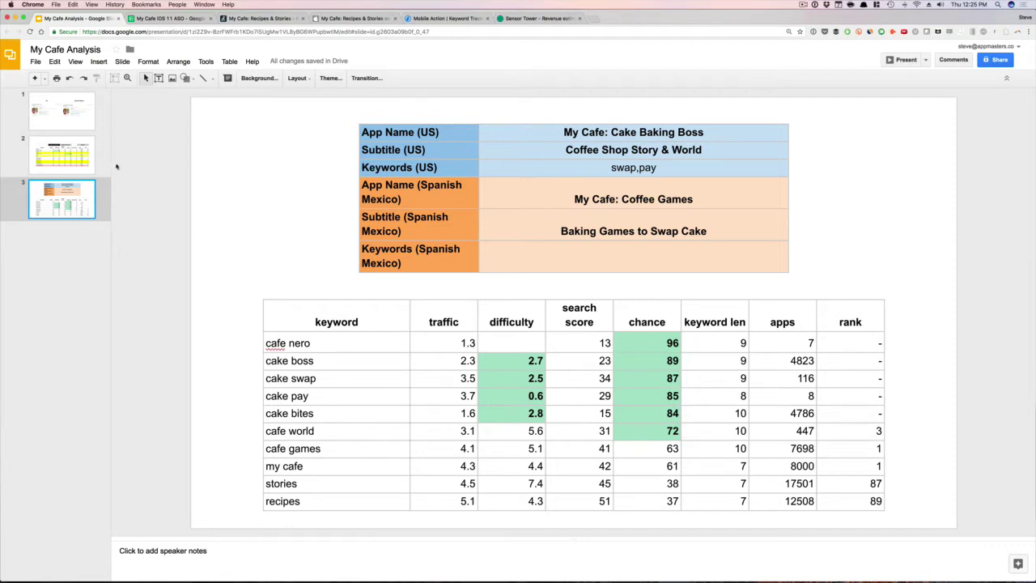
left_click(89, 158)
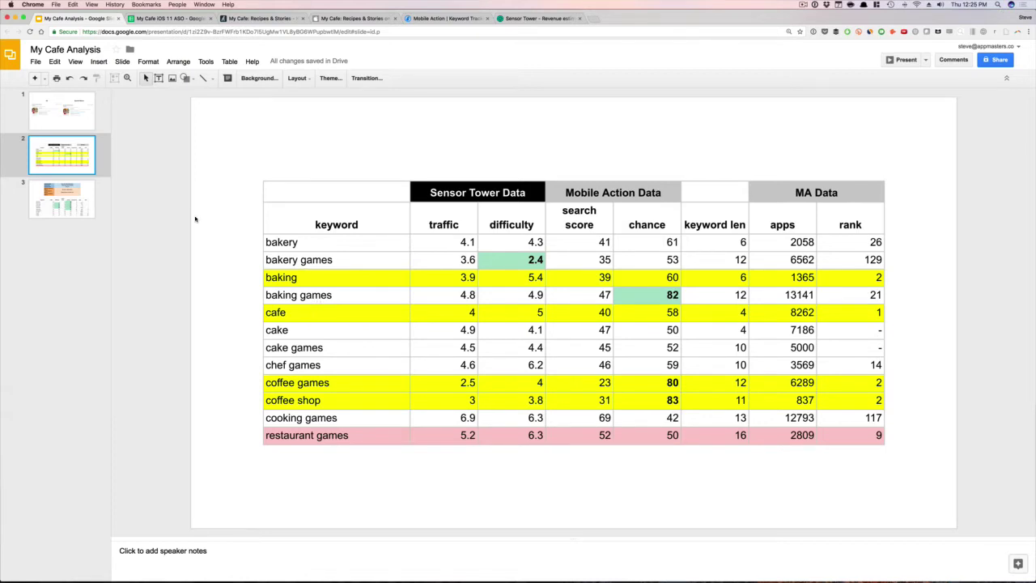
left_click(91, 200)
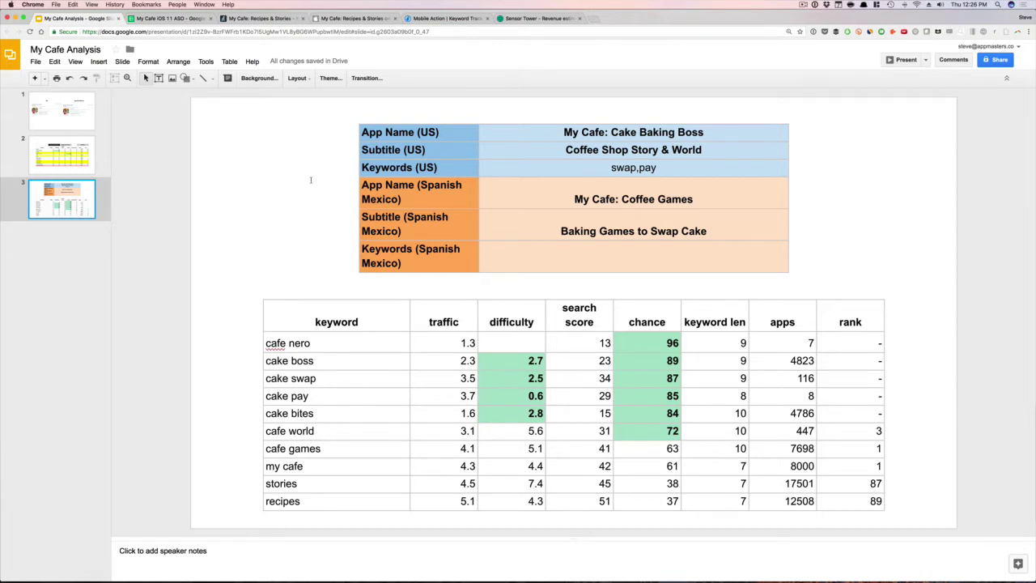
- Go back to the keyword table on slide 2 and examine its coffee games and restaurant games rows
key("Up")
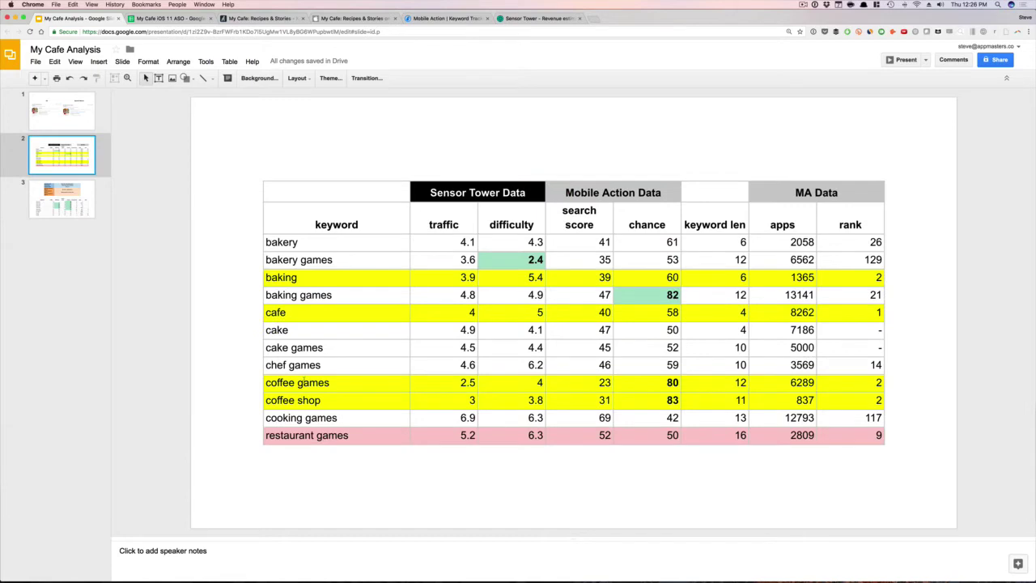
left_click(301, 382)
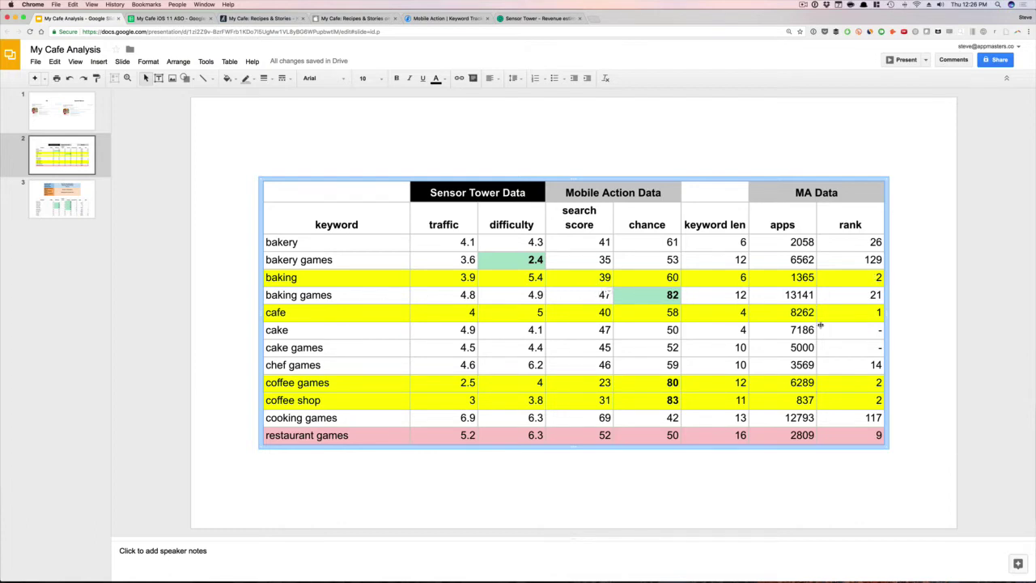
left_click(971, 307)
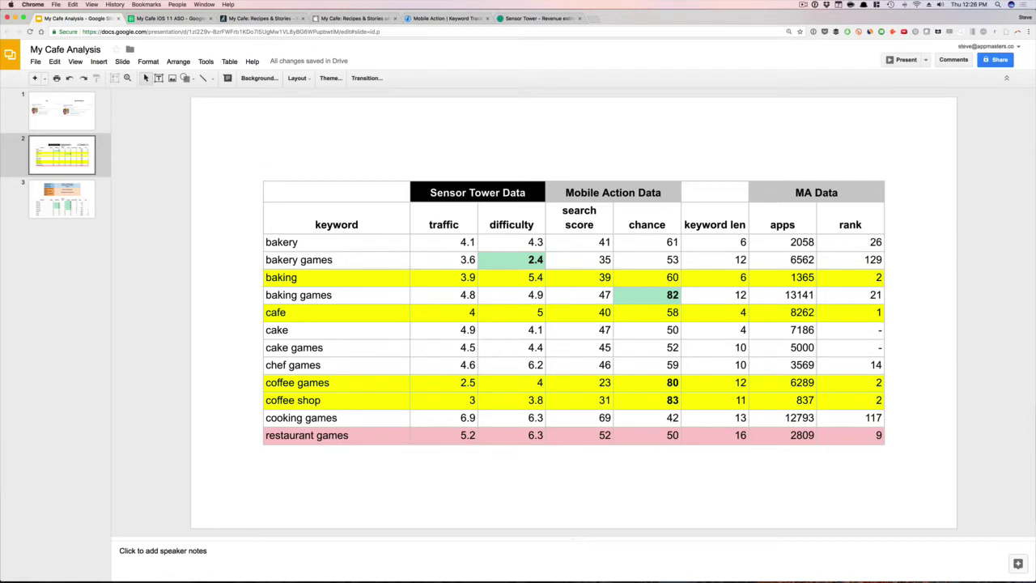
left_click(304, 435)
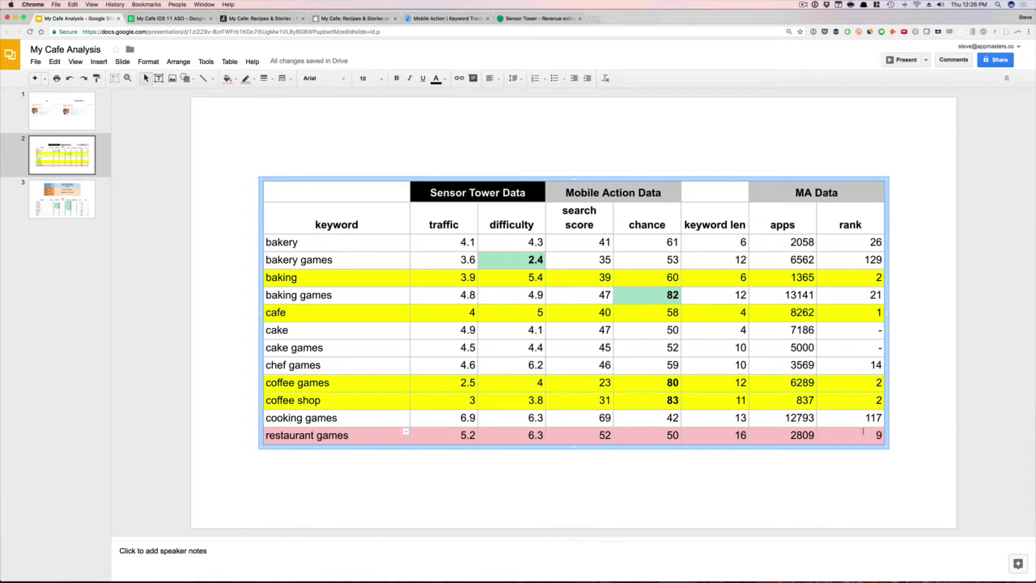
- Check the keyword rank history for coffee shop, coffee games and restaurant games in App Annie, and return to the analysis slides
left_click(923, 437)
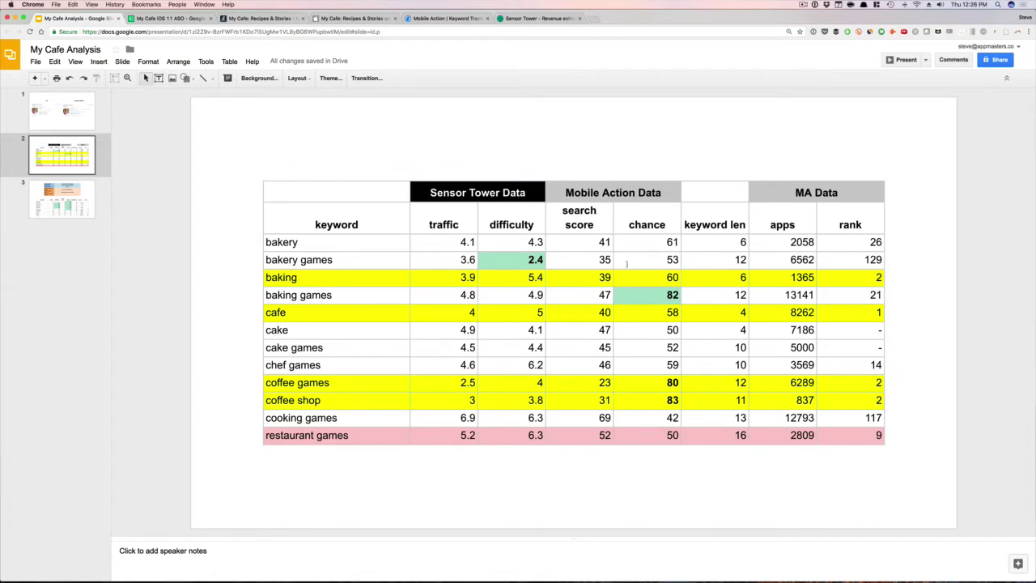
left_click(282, 22)
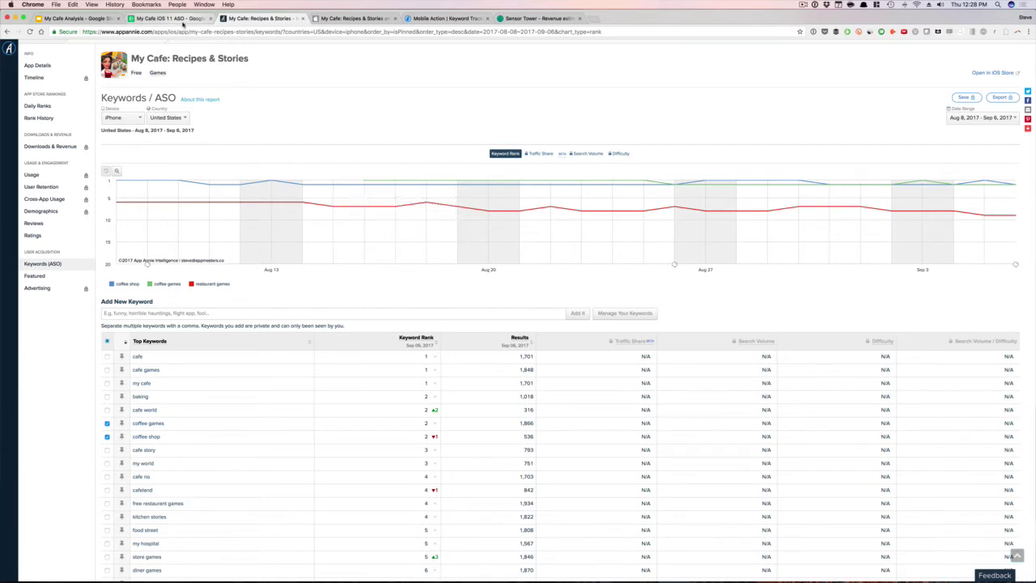
left_click(60, 18)
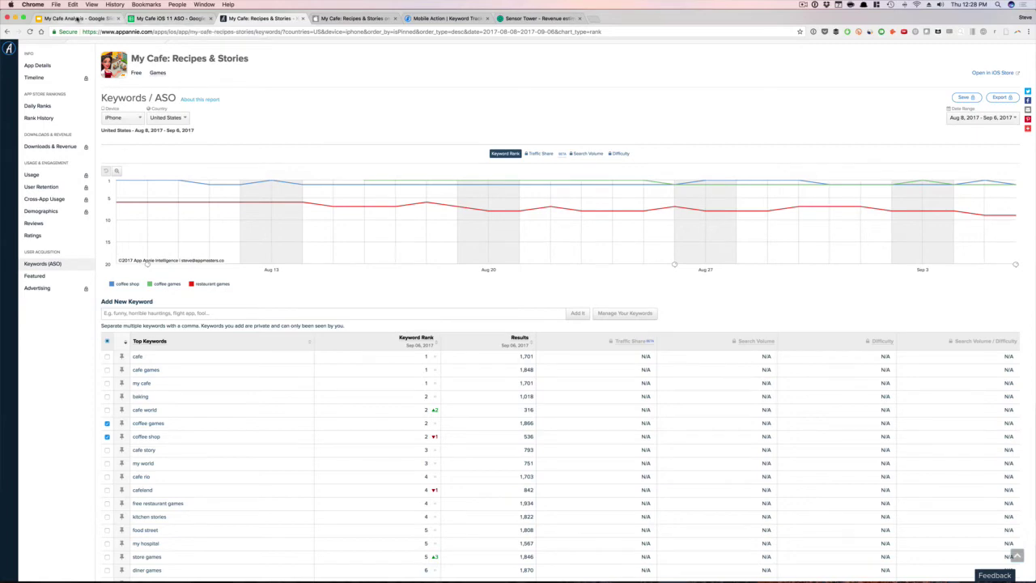
- Examine the Spanish Mexico subtitle and the cake and cafe keyword table on slide 3
left_click(70, 186)
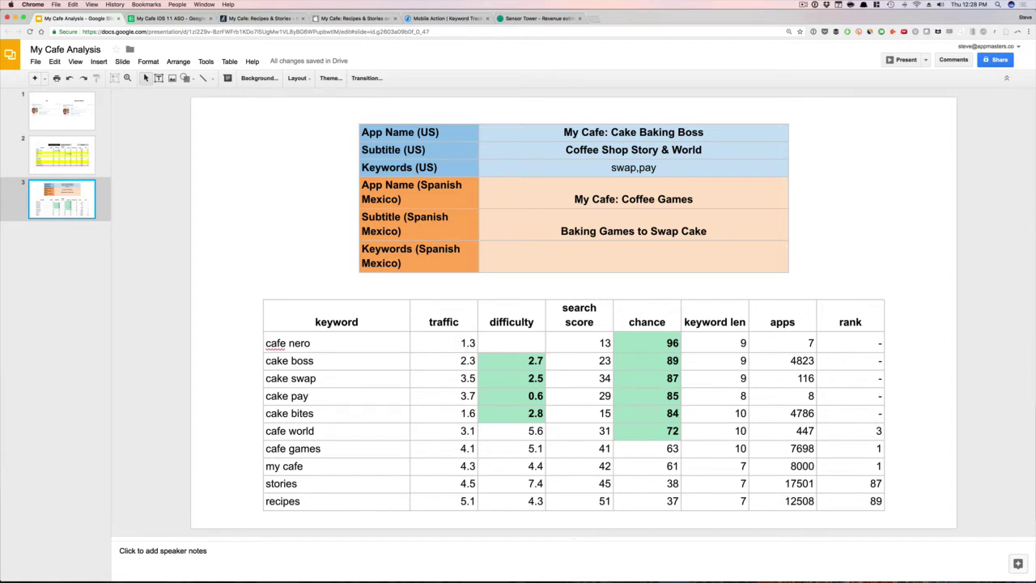
left_click(634, 238)
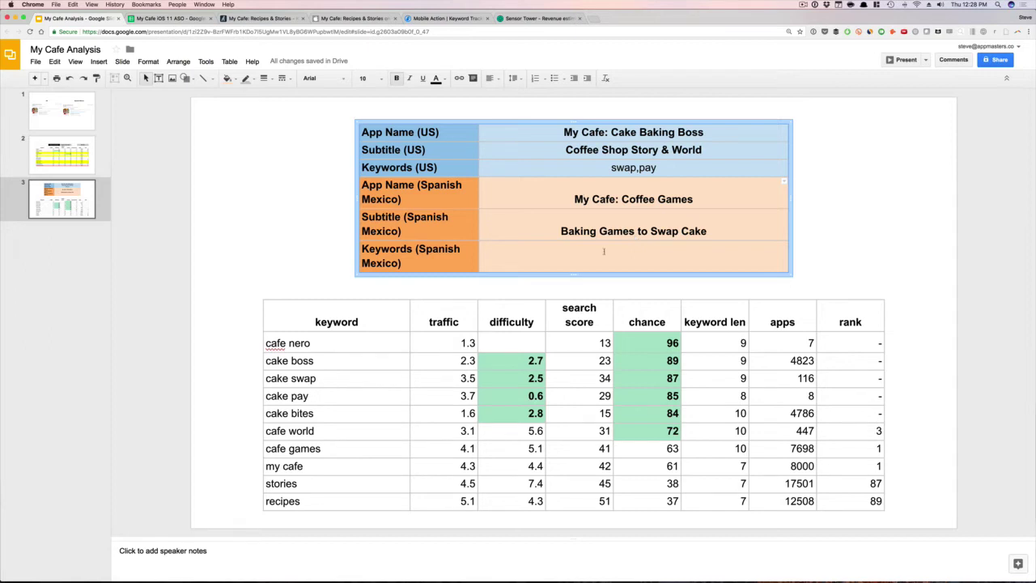
left_click(511, 371)
left_click(947, 330)
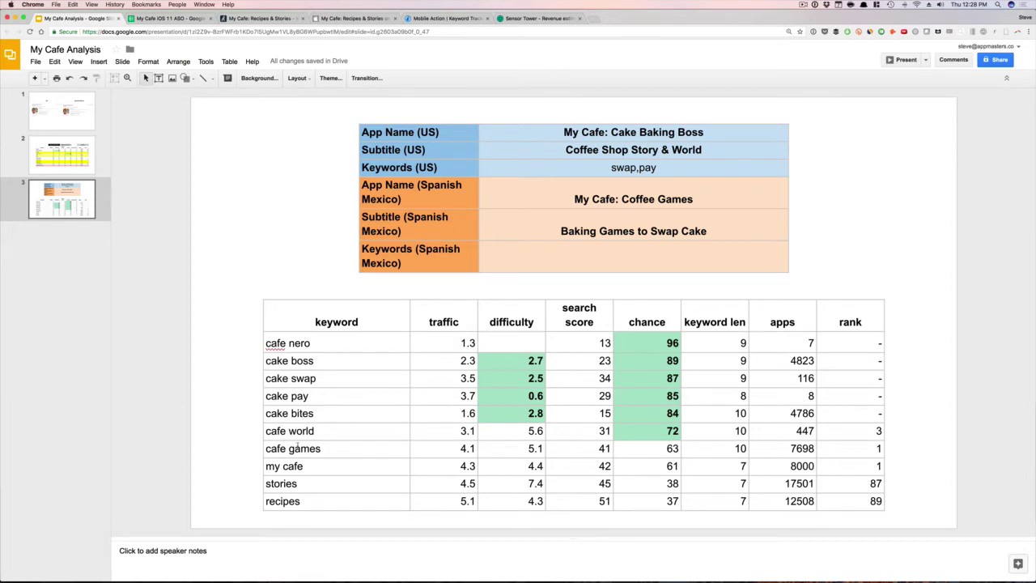
- Compare the keyword ranks on slide 2 with the proposed US app name and keyword table on slide 3
left_click(68, 172)
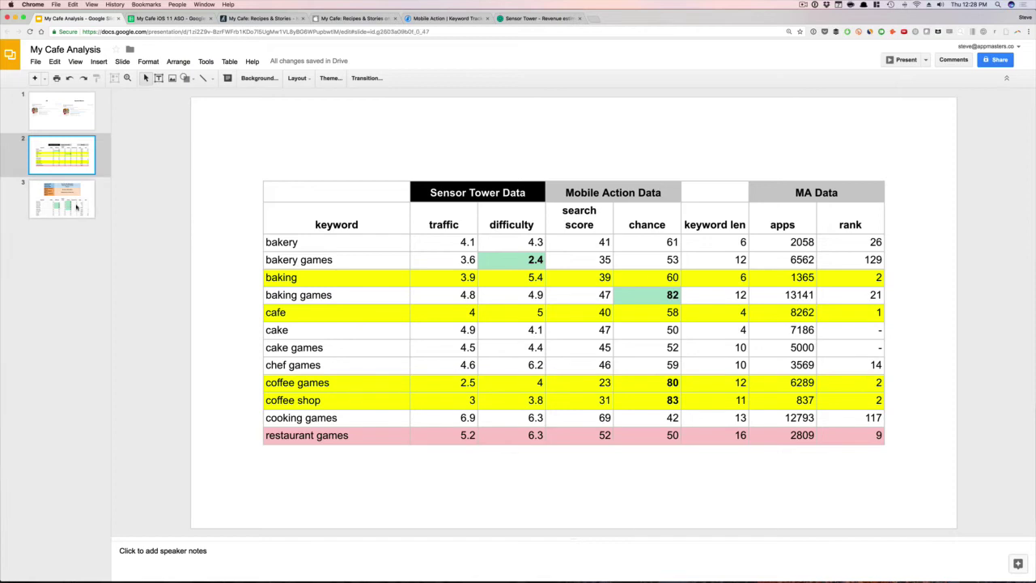
left_click(77, 207)
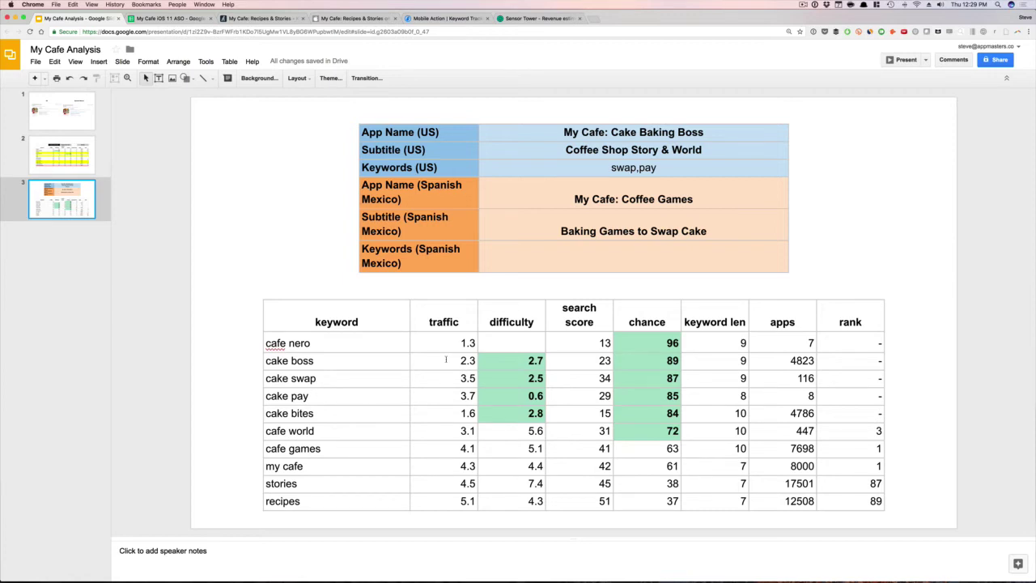
key("Up")
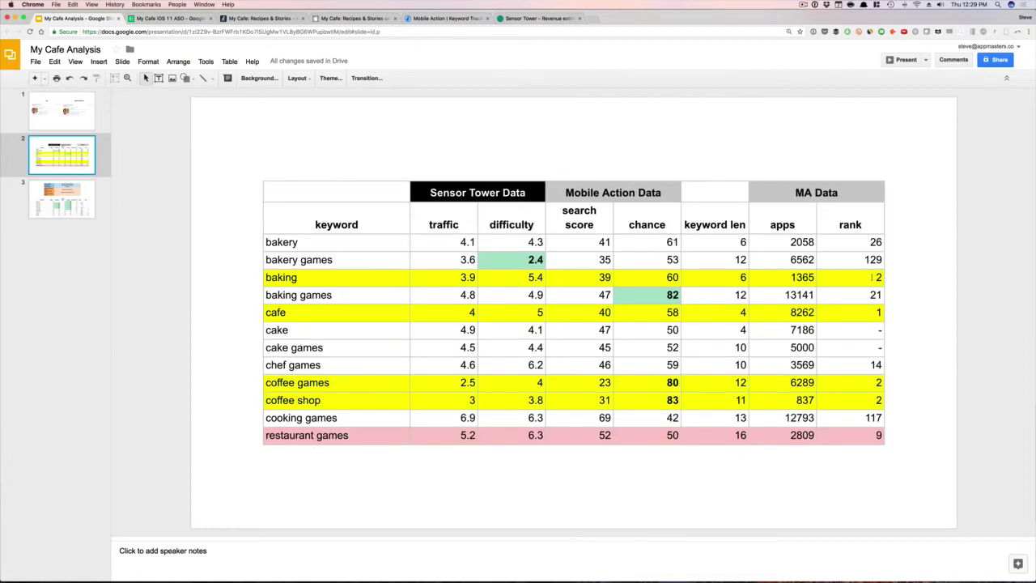
left_click(68, 185)
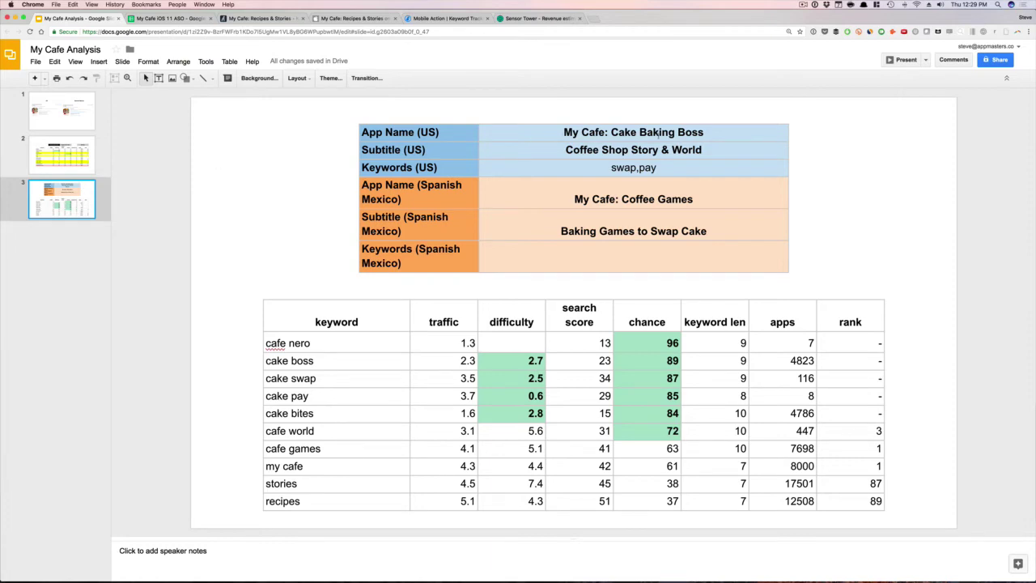
- Check the cafe world and cafe story ranks in the ASO spreadsheet against the proposed US subtitle
left_click(170, 18)
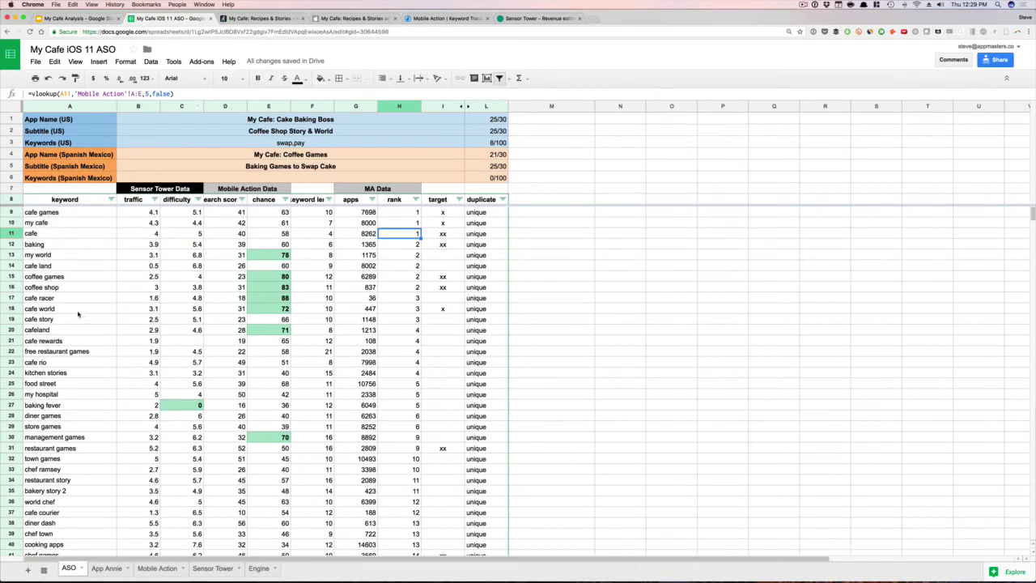
left_click(80, 311)
left_click(417, 311)
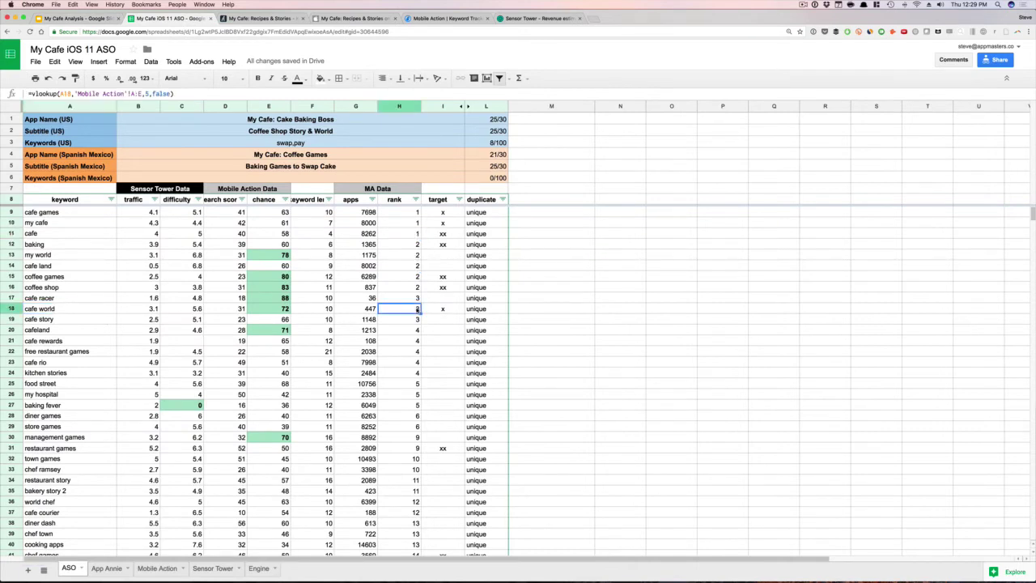
left_click(417, 320)
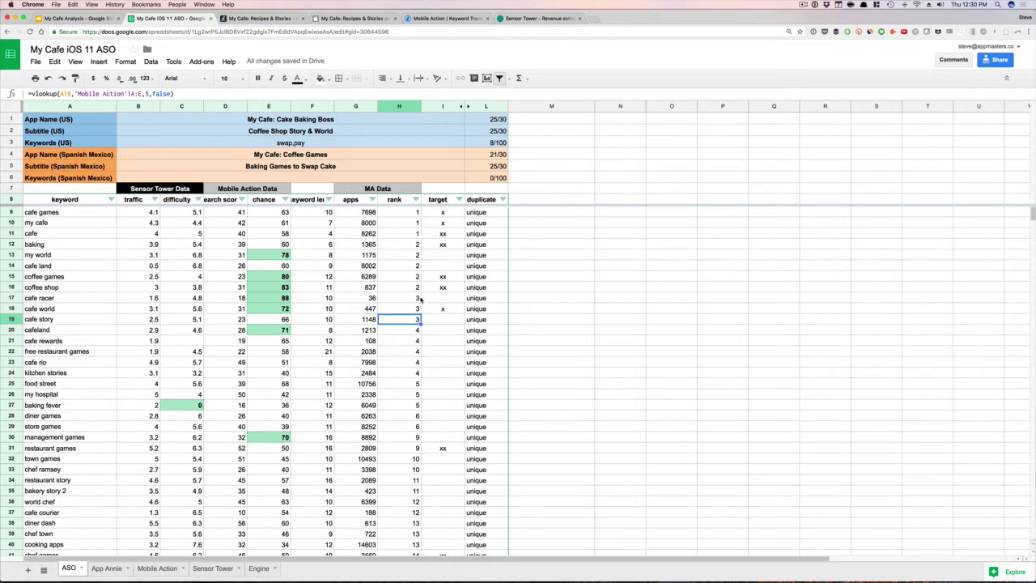
left_click(323, 132)
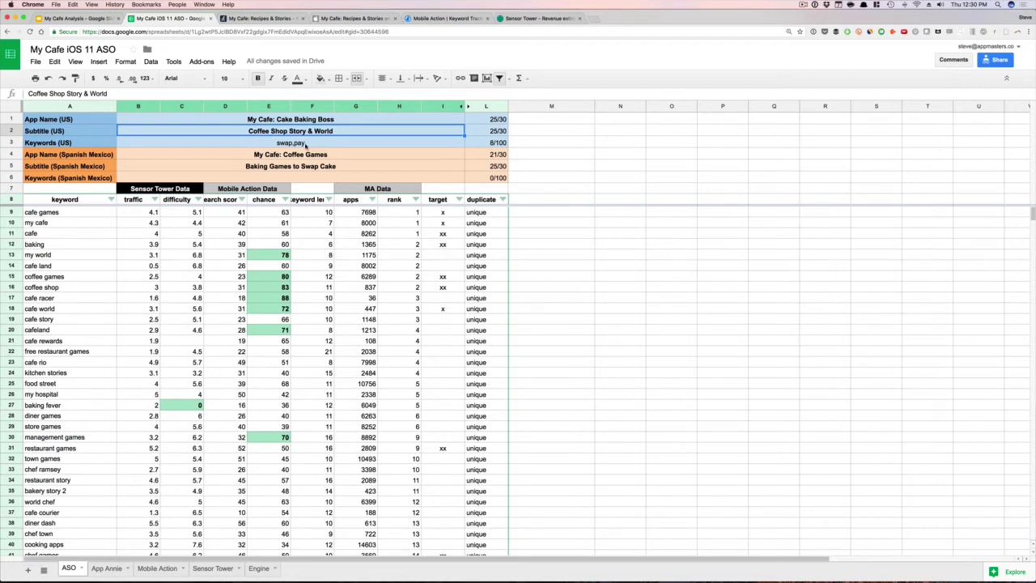
- Review the US keywords and sort the ASO keyword table by chance in descending order
left_click(305, 143)
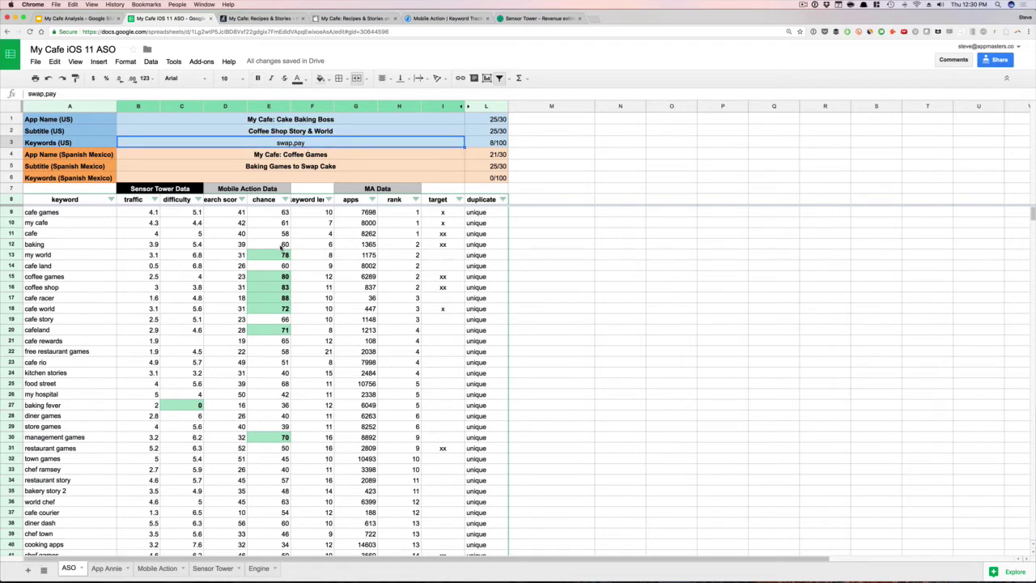
left_click(285, 200)
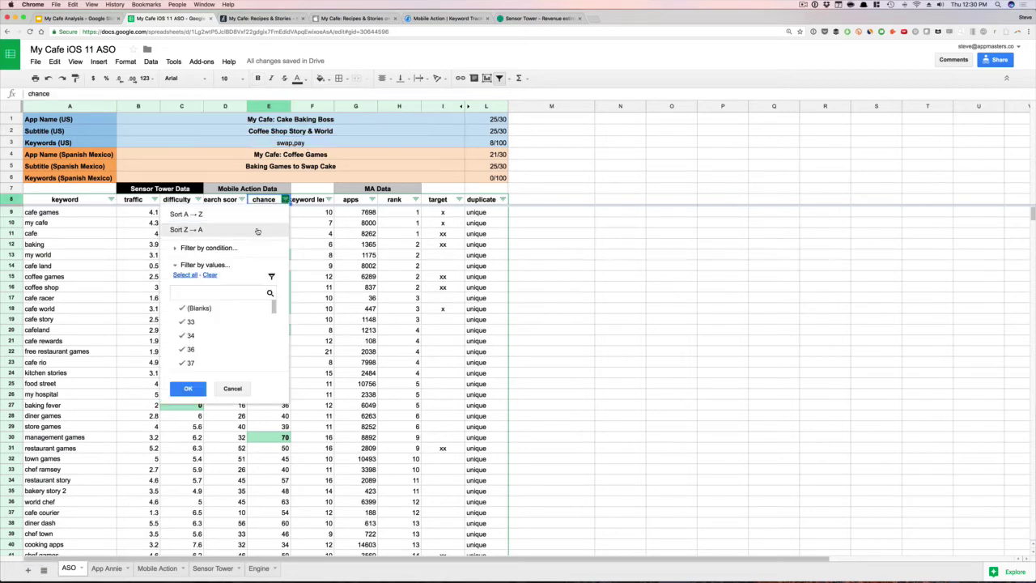
left_click(258, 230)
- Examine the chance scores of the cake boss, cake swap and cake pay rows in the sorted table
left_click(269, 245)
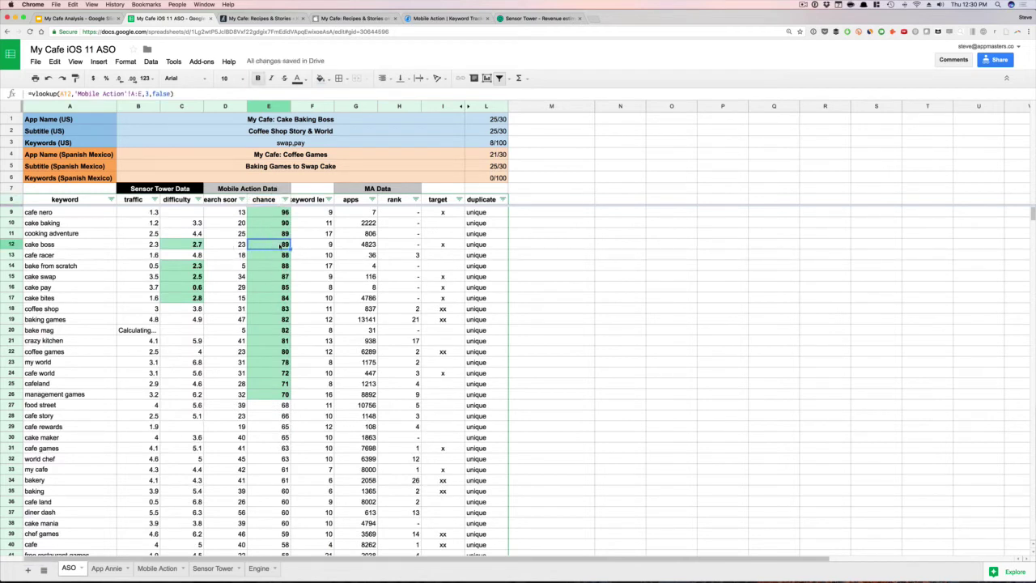
left_click(278, 265)
left_click(278, 277)
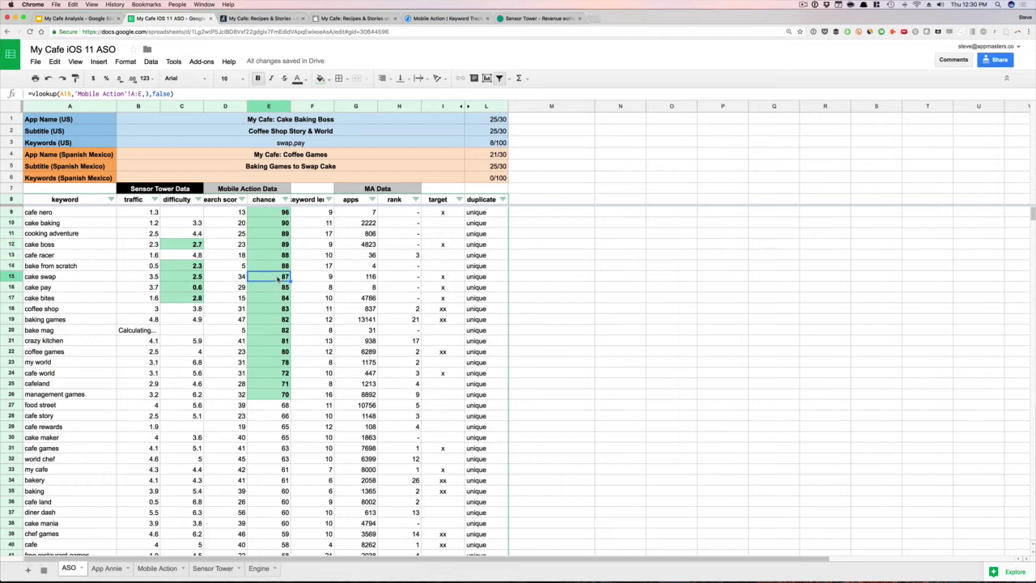
left_click(280, 287)
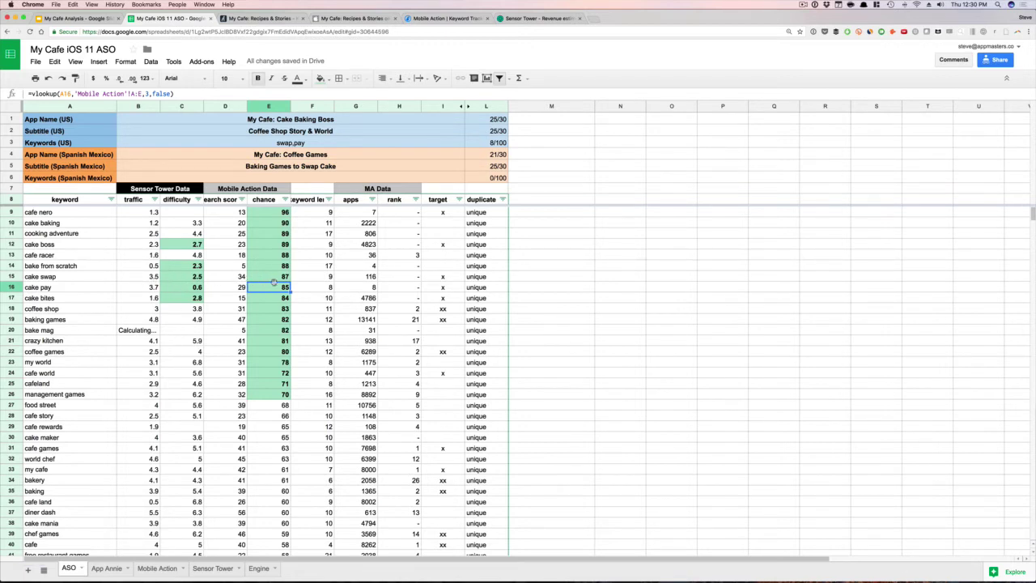
left_click(102, 286)
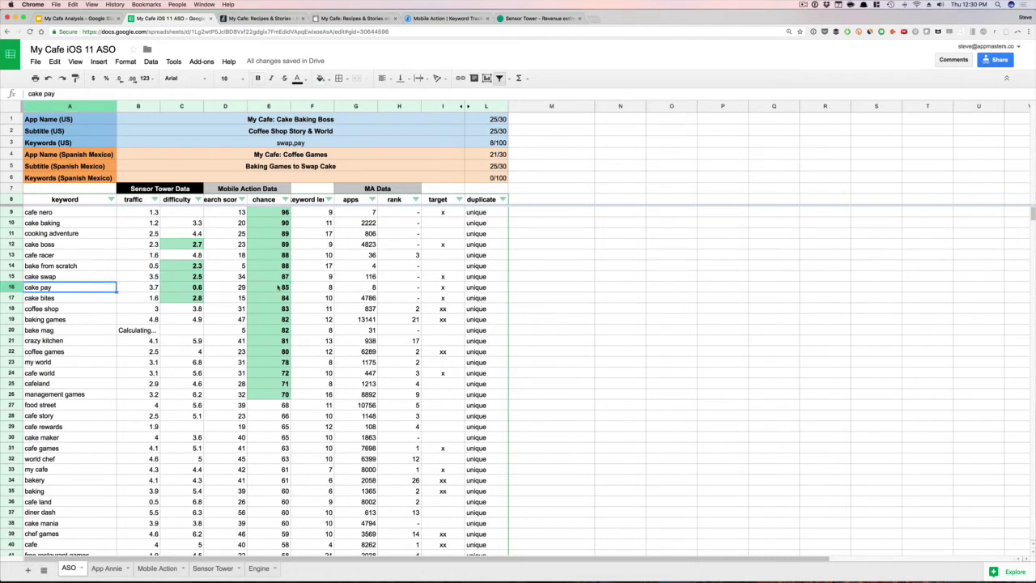
left_click(282, 287)
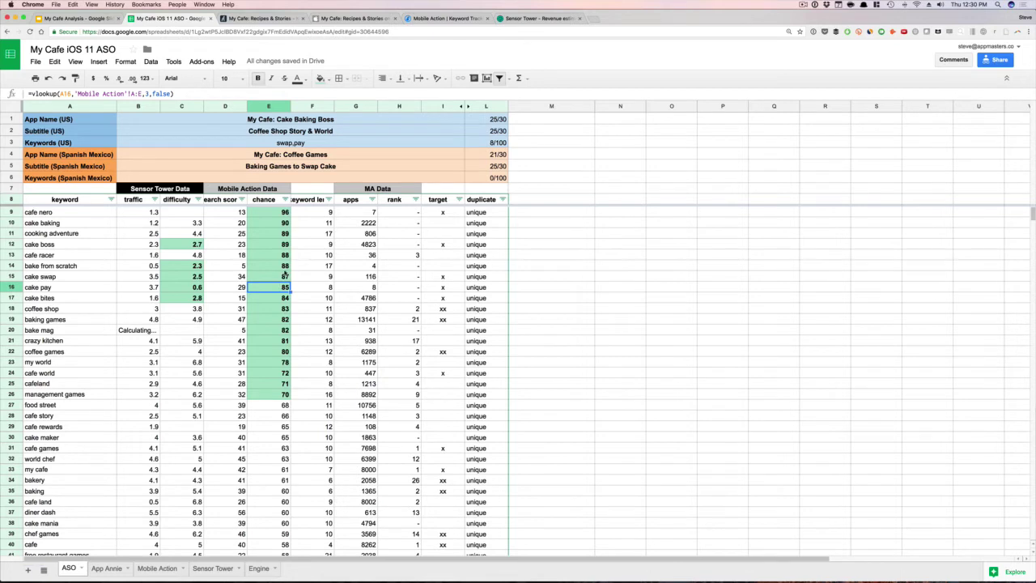
key("Up")
key("Up")
left_click(280, 278)
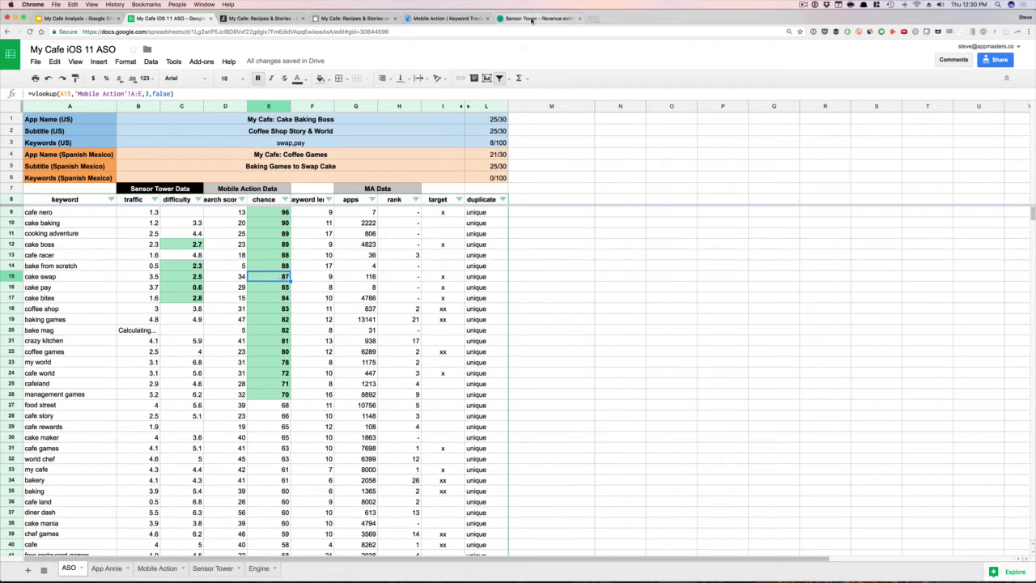
- Switch to Sensor Tower and research the keyword "cake swap" in Keyword Research
left_click(532, 18)
scroll(324, 92, "up", 15)
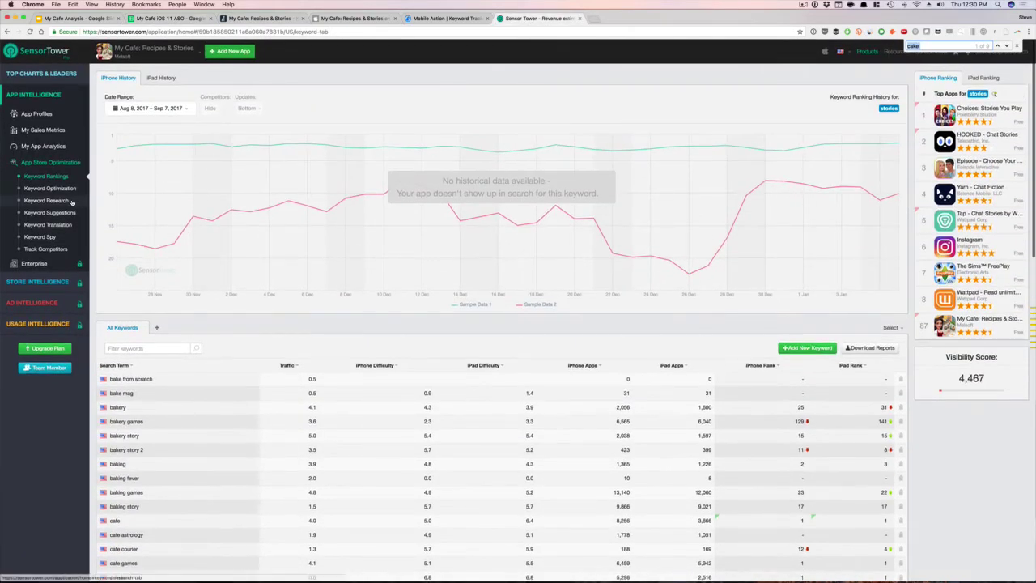
left_click(46, 200)
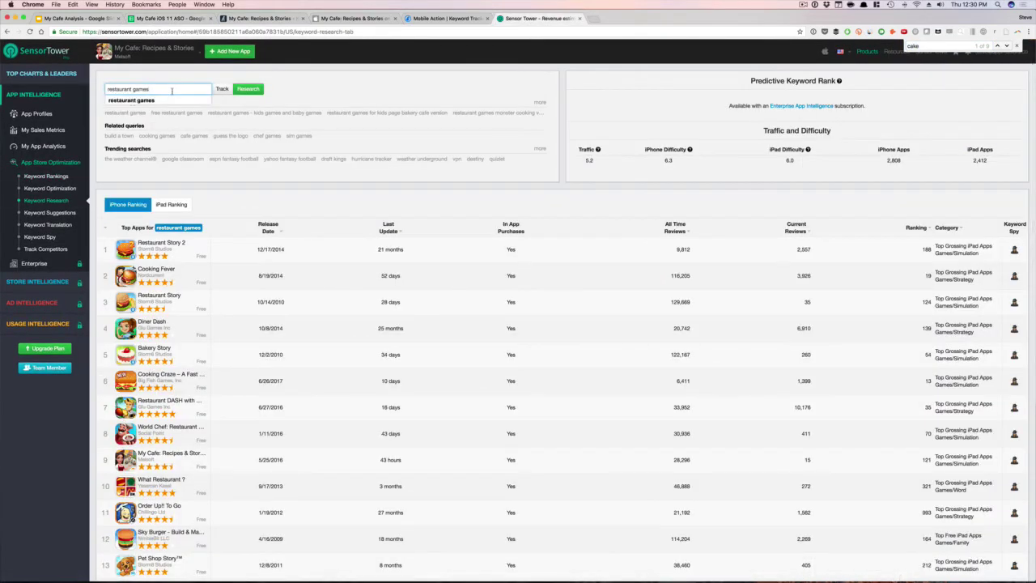
left_click(342, 94)
left_click(178, 87)
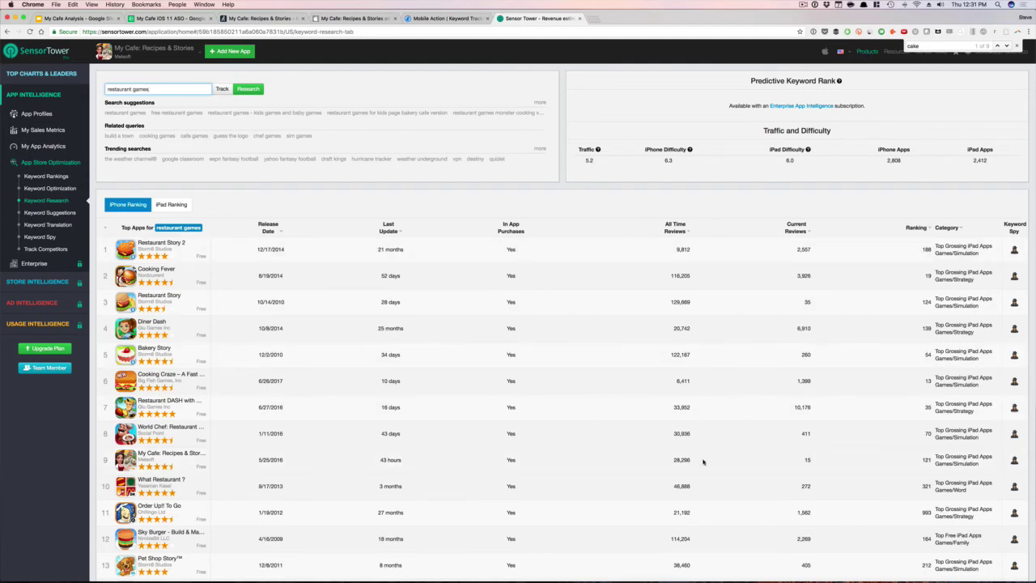
left_click(170, 91)
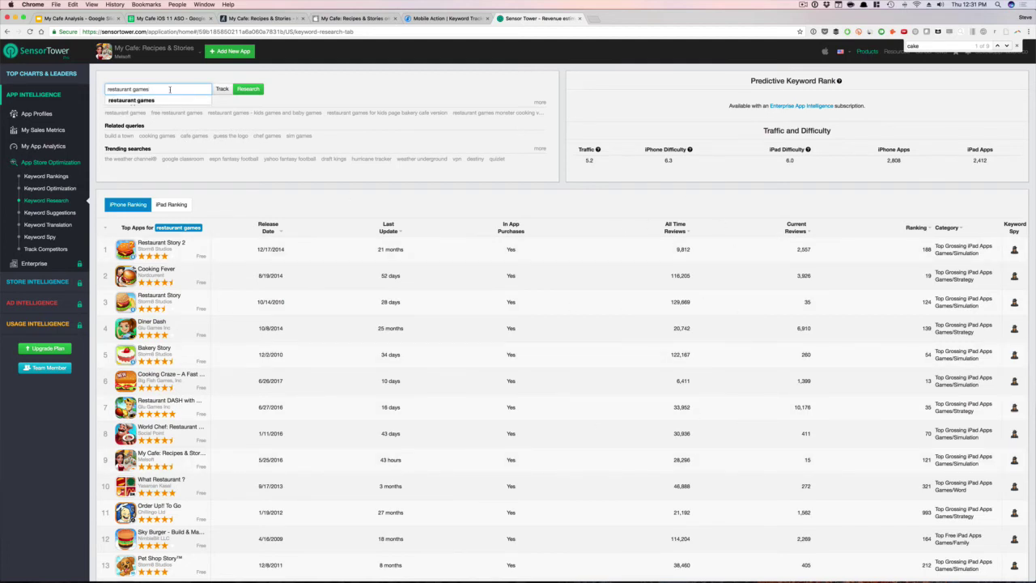
triple_click(170, 89)
type("cake swap")
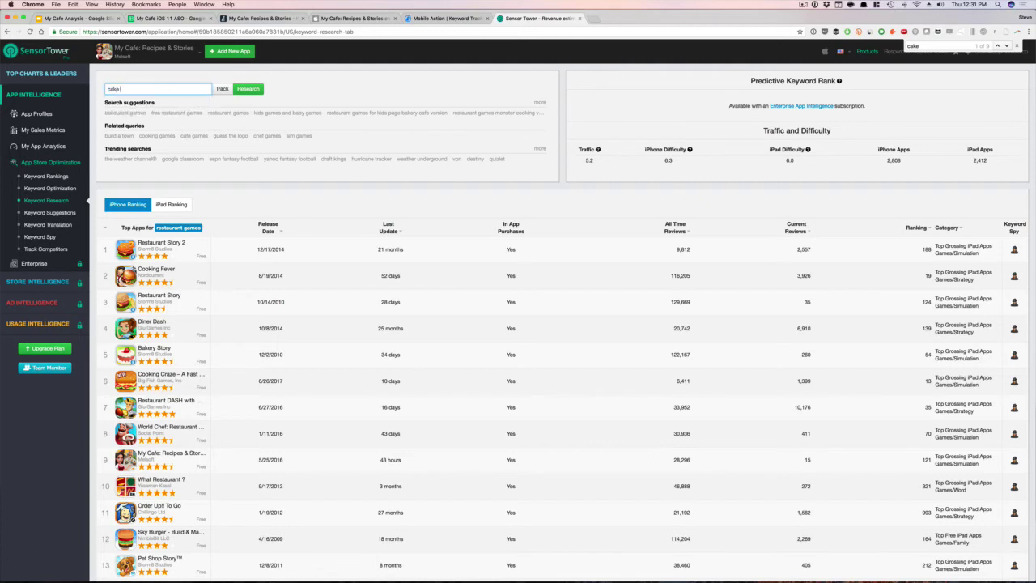
key("Return")
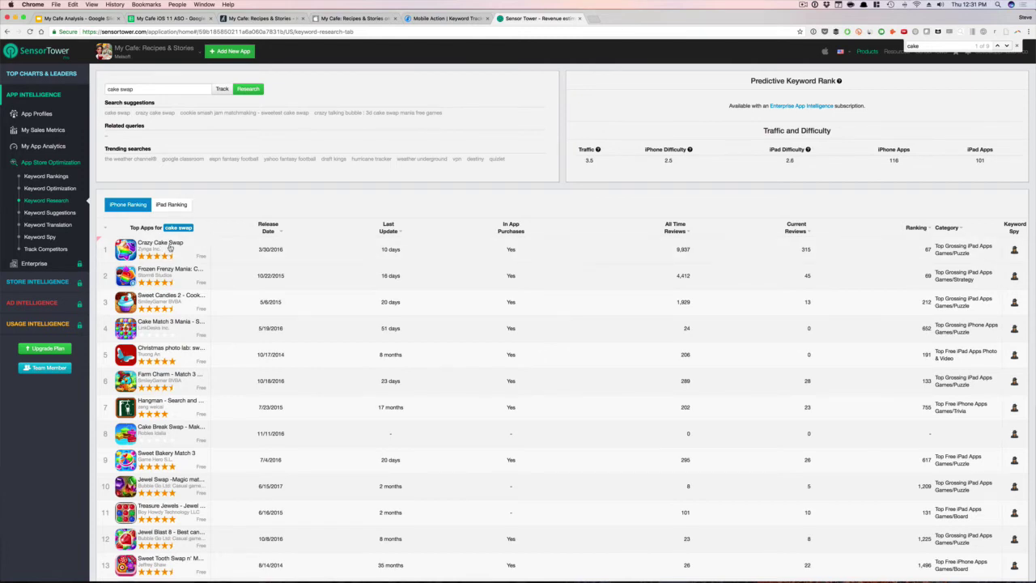
- Return to the ASO spreadsheet and review the US app name and keywords against the Spanish Mexico app name and subtitle
left_click(170, 17)
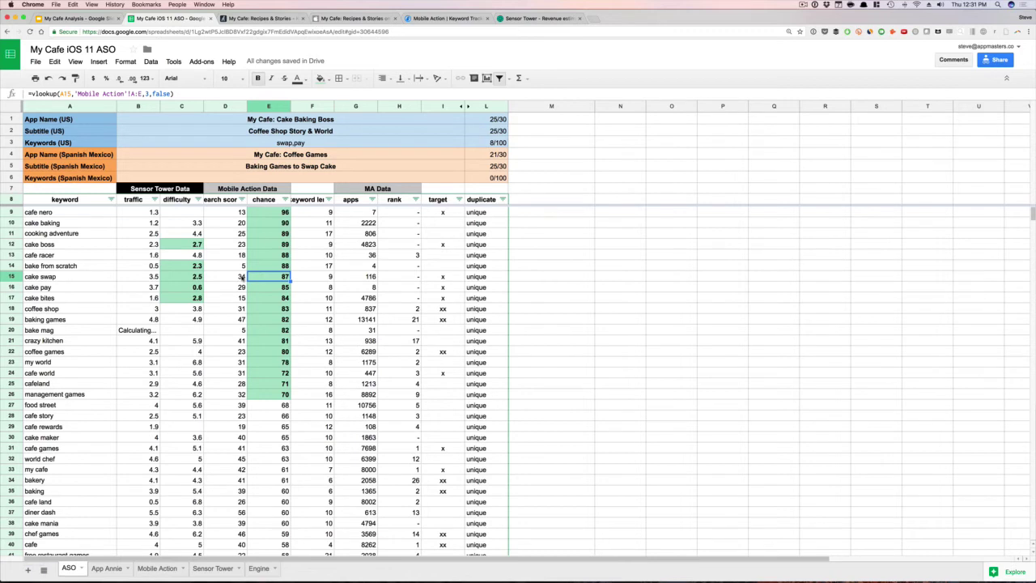
left_click(324, 167)
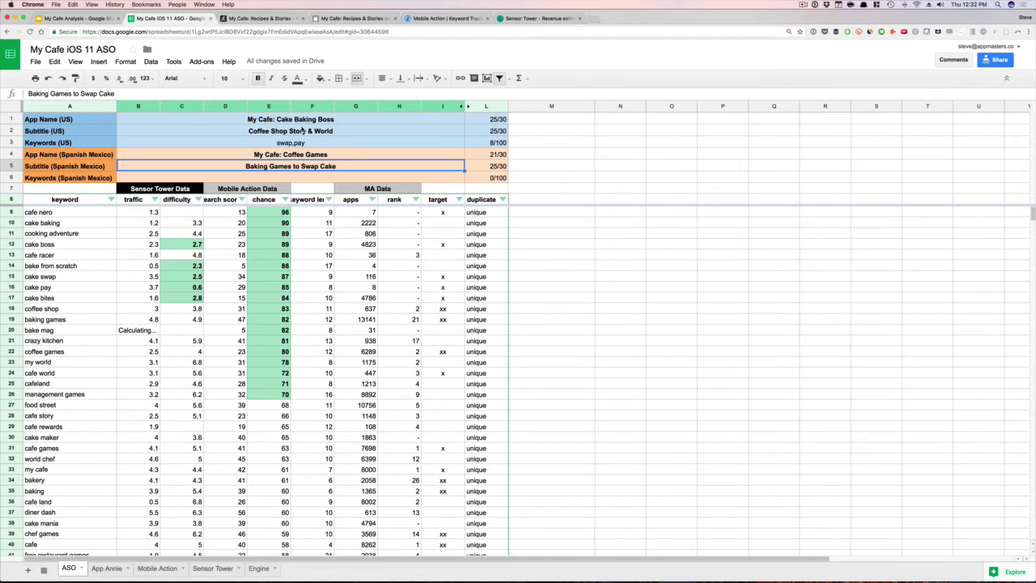
left_click(278, 121)
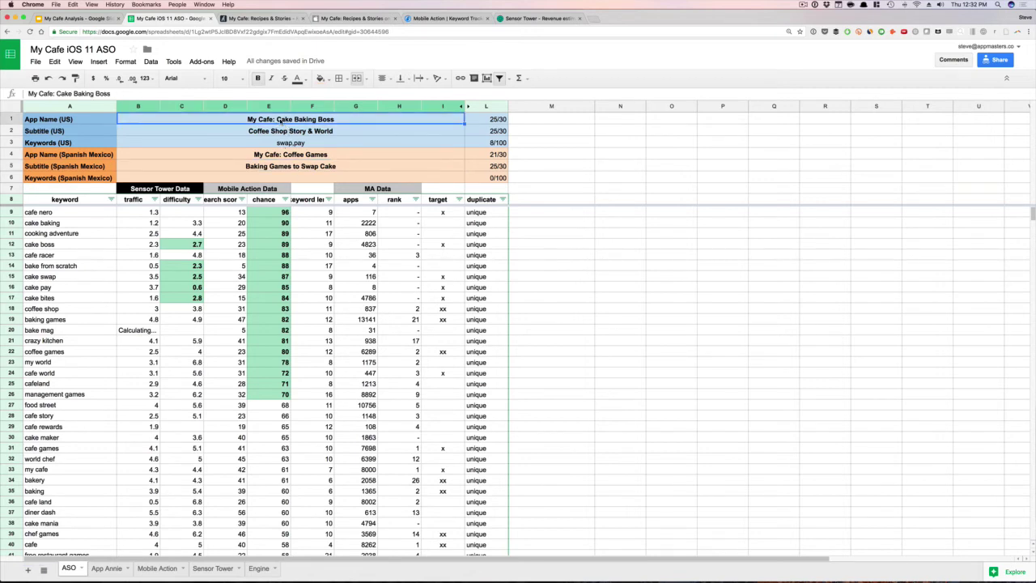
left_click(286, 143)
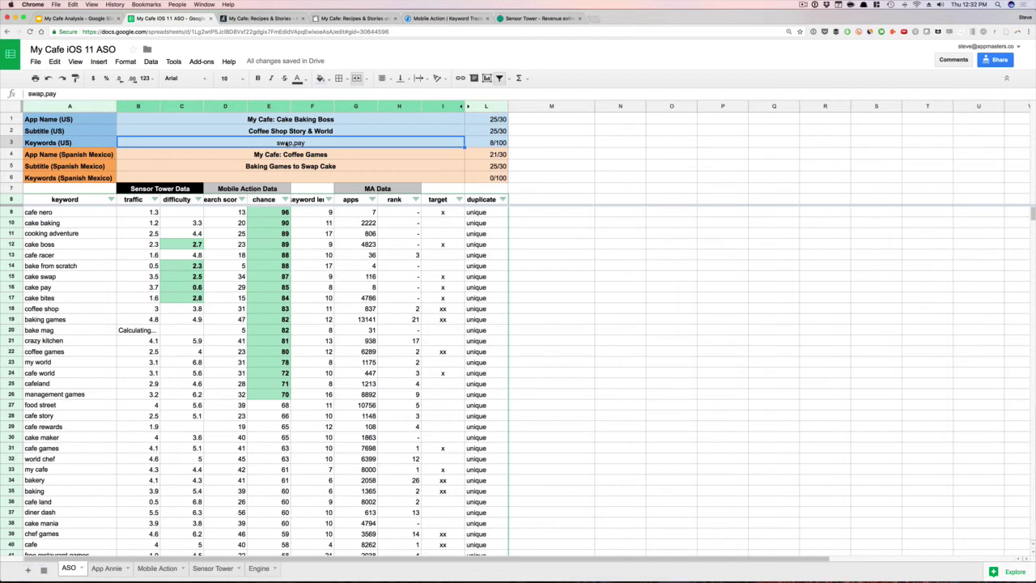
left_click(293, 157)
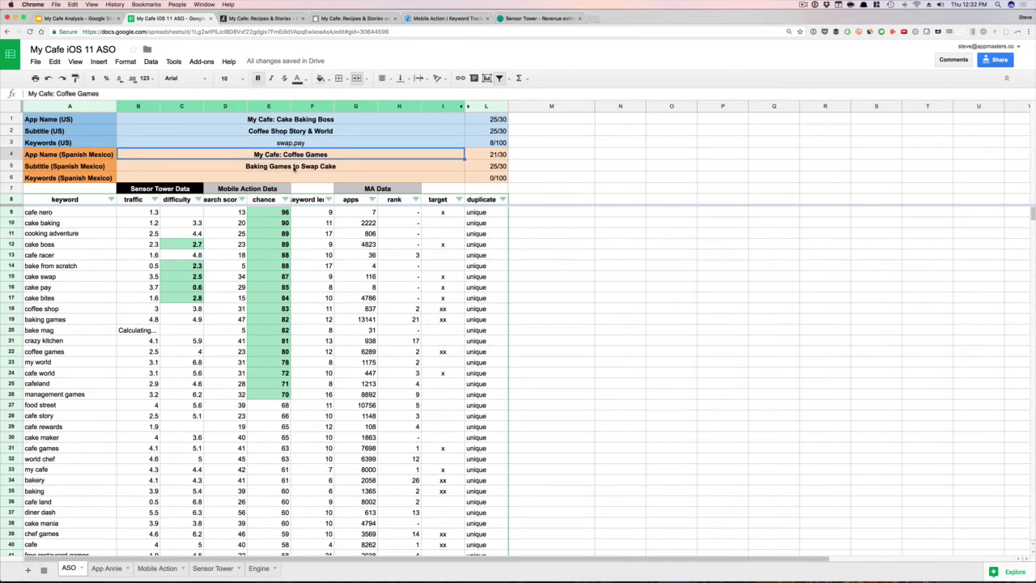
- Append "games" to the US keywords so they read "swap,pay,games"
double_click(318, 143)
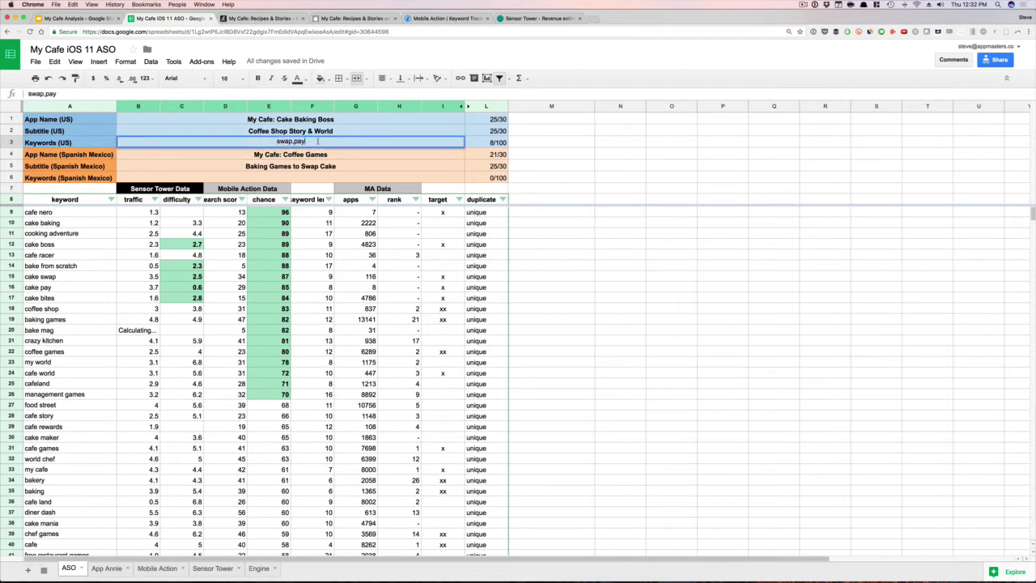
type(",")
type("games")
key("Return")
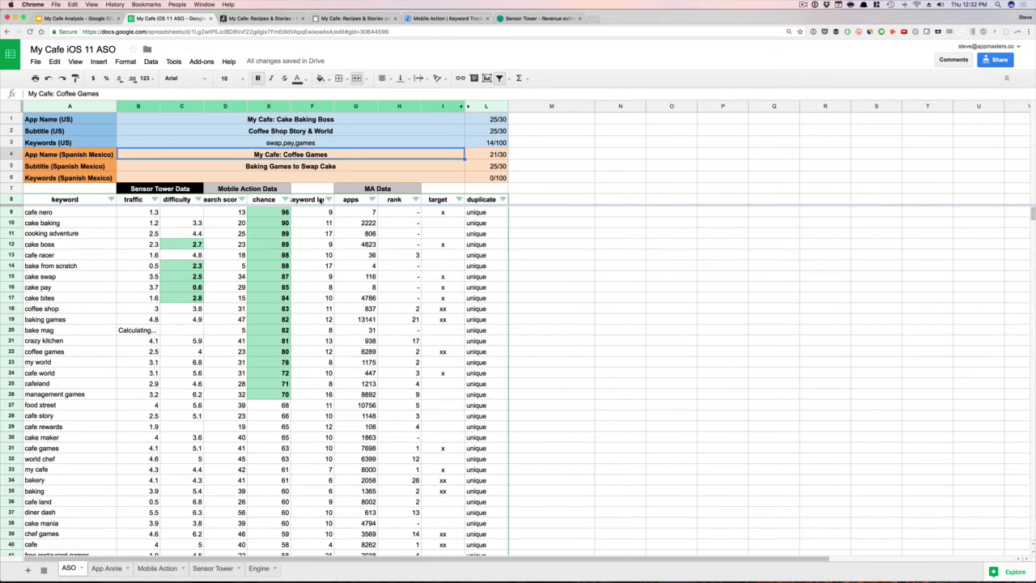
- Sort the keyword table by rank in ascending order and check the ranks of cafe and coffee games
left_click(415, 199)
left_click(411, 214)
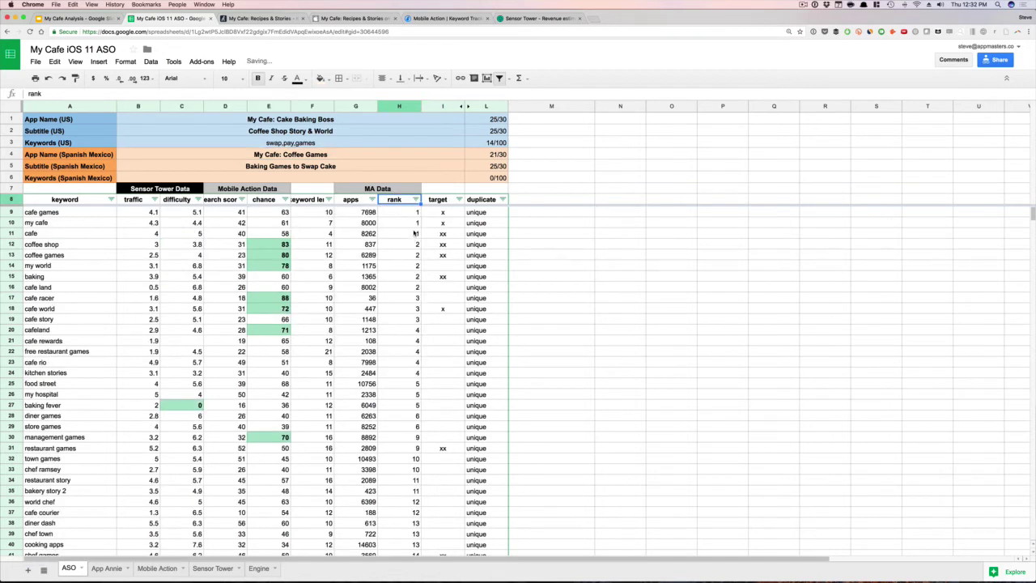
left_click(415, 234)
left_click(411, 255)
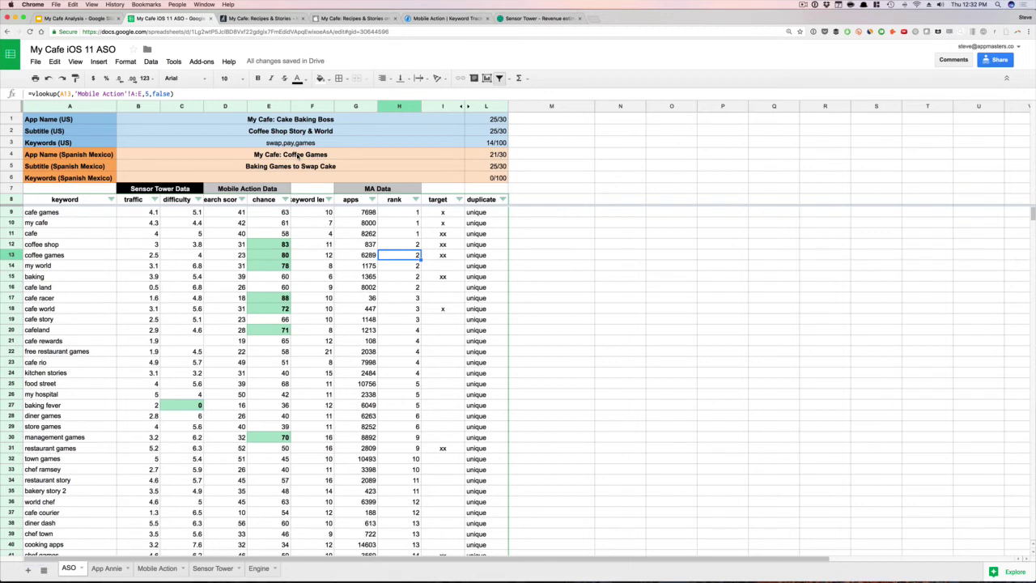
- Change the Spanish Mexico app name to "My Cafe: Coffee Shop Games"
left_click(298, 155)
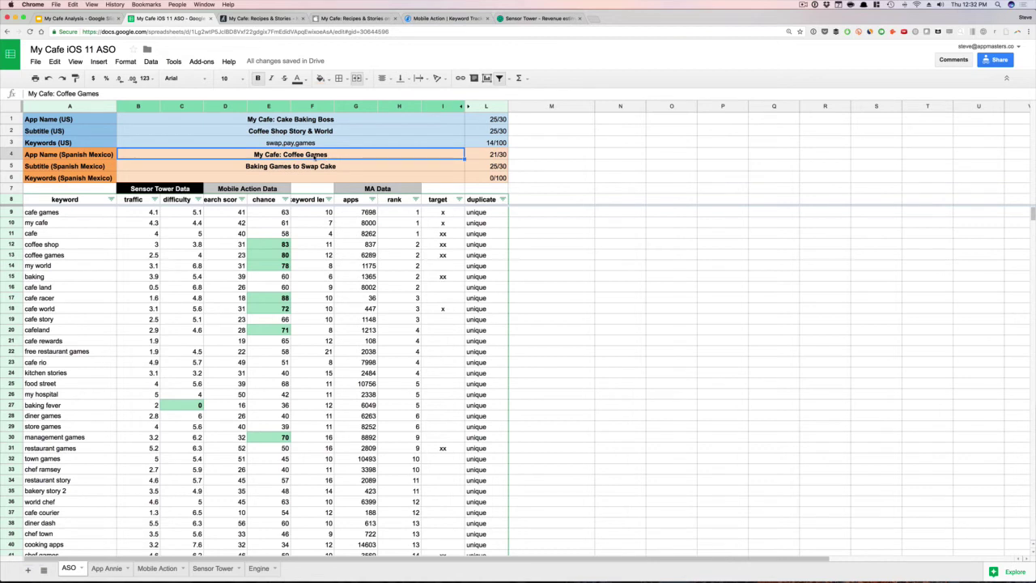
key("Return")
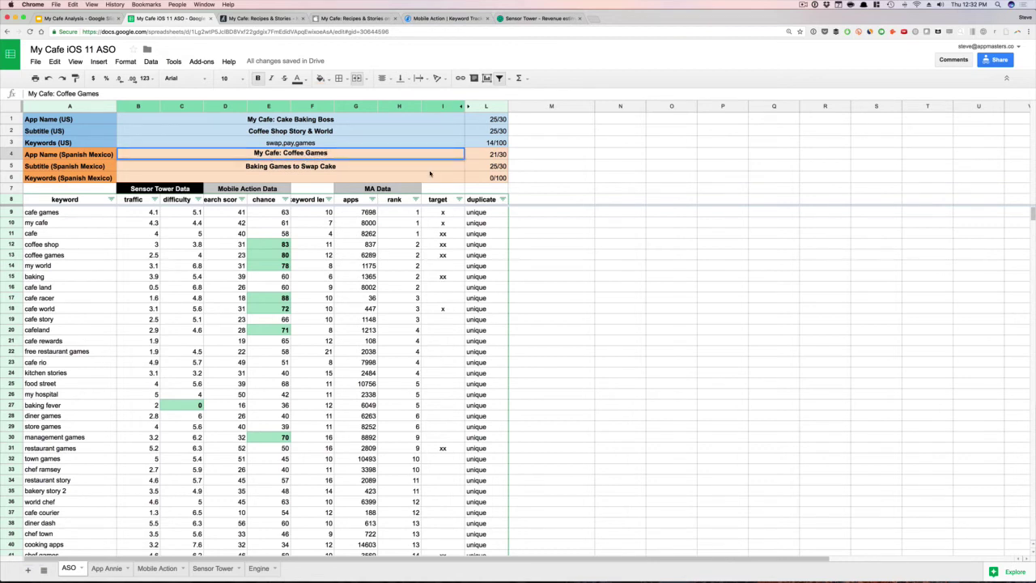
type("Shop")
key("Return")
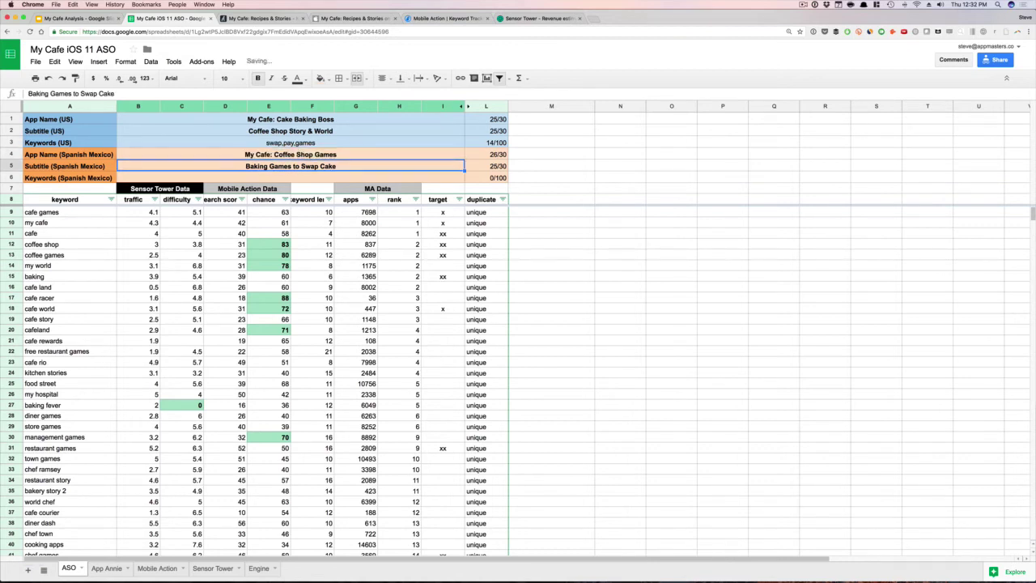
key("Up")
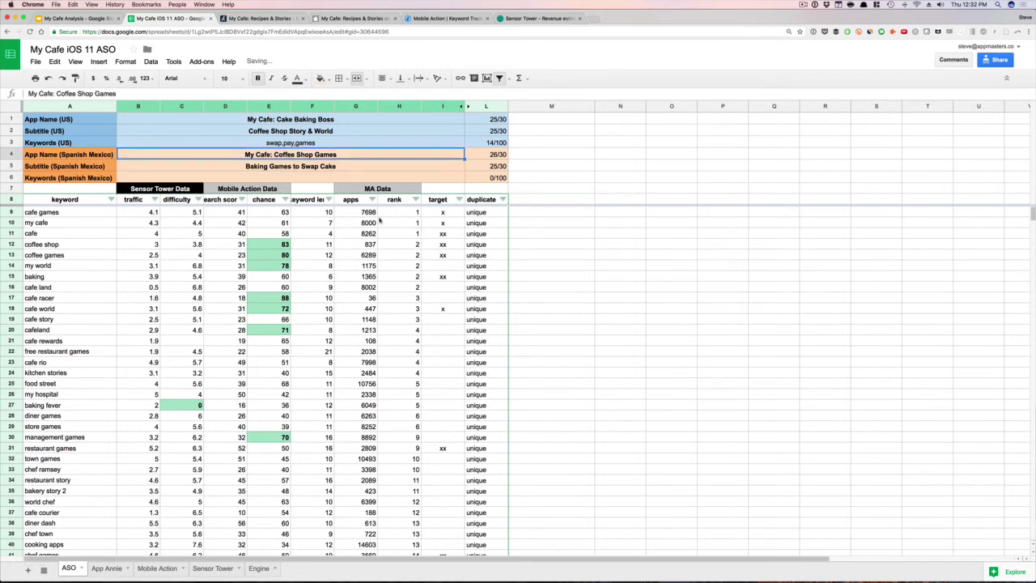
- Compare the coffee shop and coffee games keyword scores against the Spanish Mexico app name
left_click(285, 245)
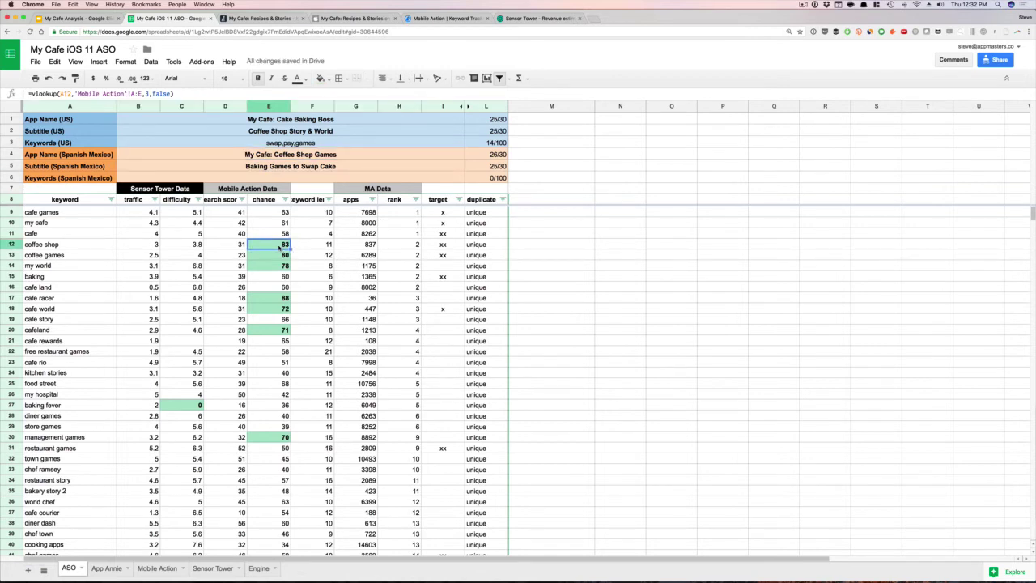
left_click(240, 246)
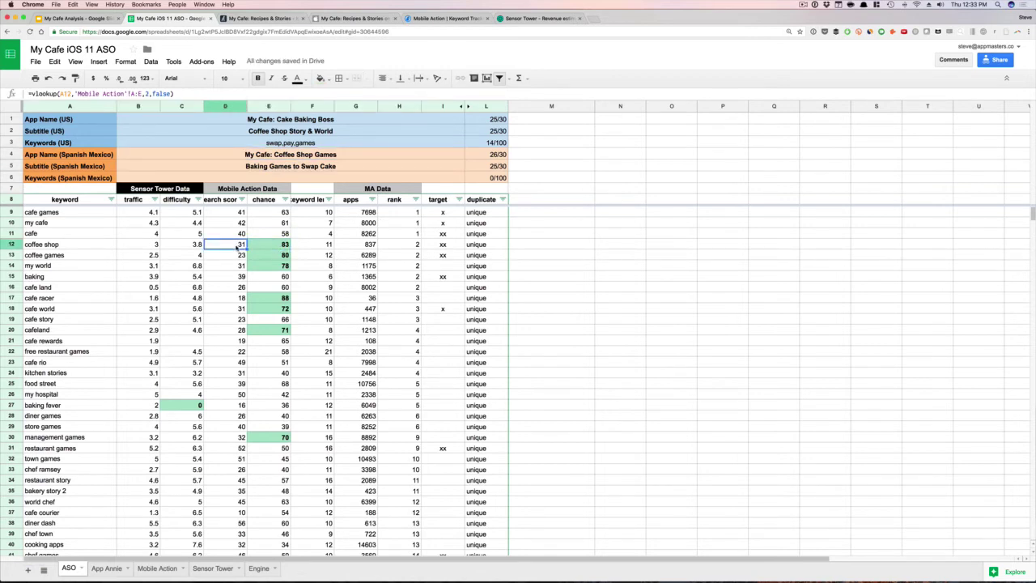
left_click(330, 156)
left_click(234, 246)
left_click(238, 256)
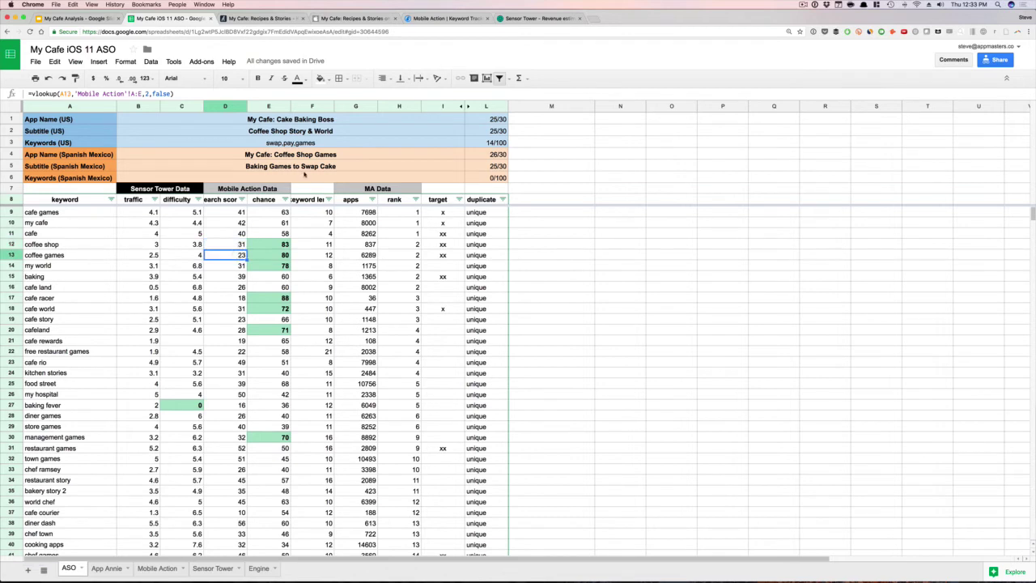
left_click(305, 154)
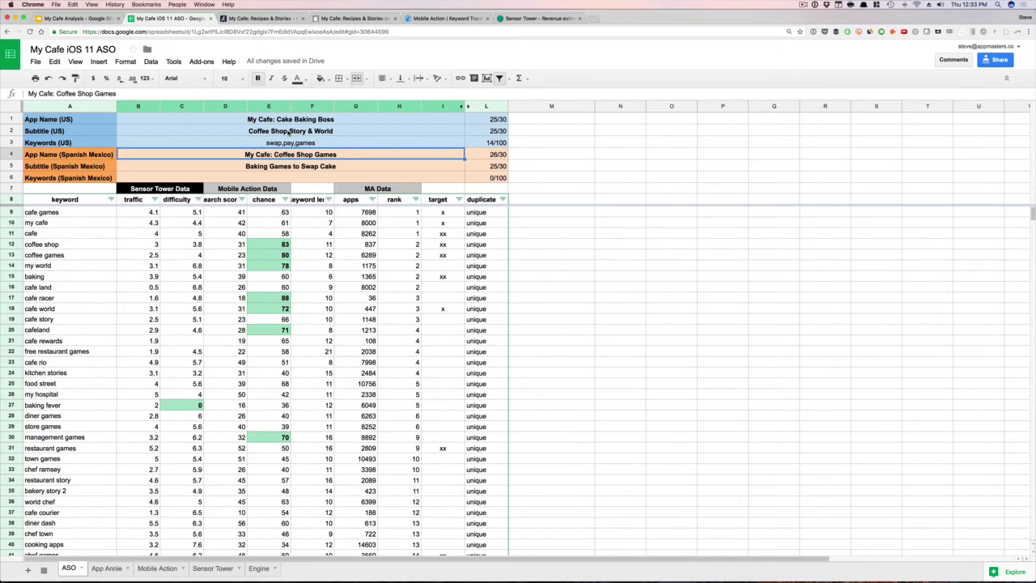
- Review the Spanish Mexico subtitle against the unranked keywords near the table's end, including the chance score of bake from scratch
left_click(285, 165)
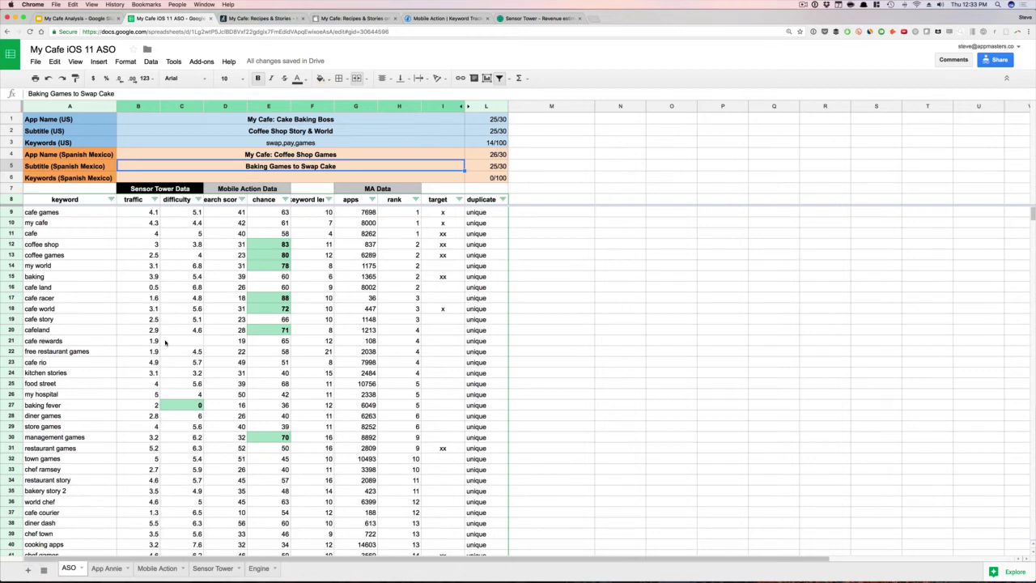
scroll(165, 342, "down", 5)
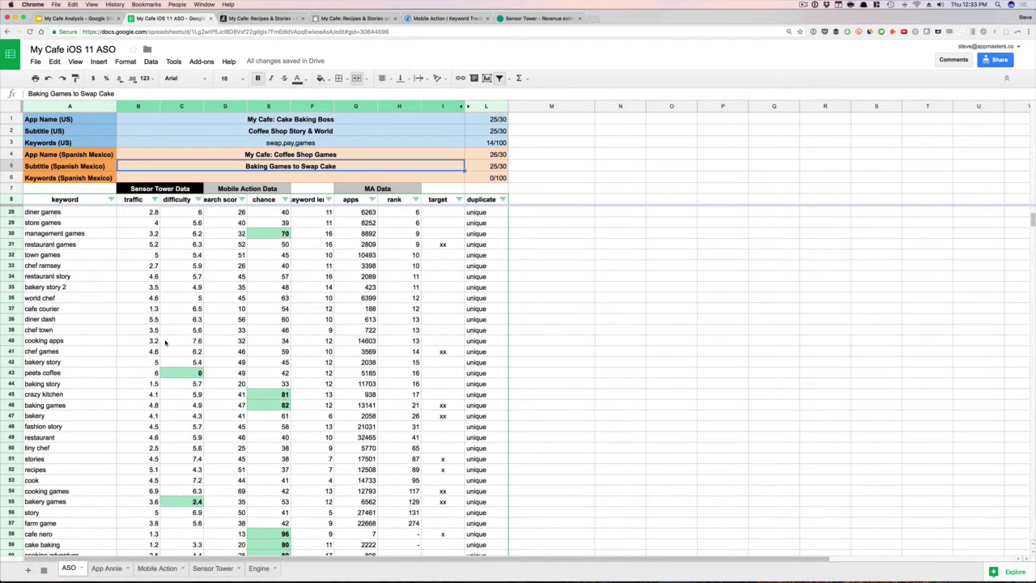
scroll(165, 342, "down", 5)
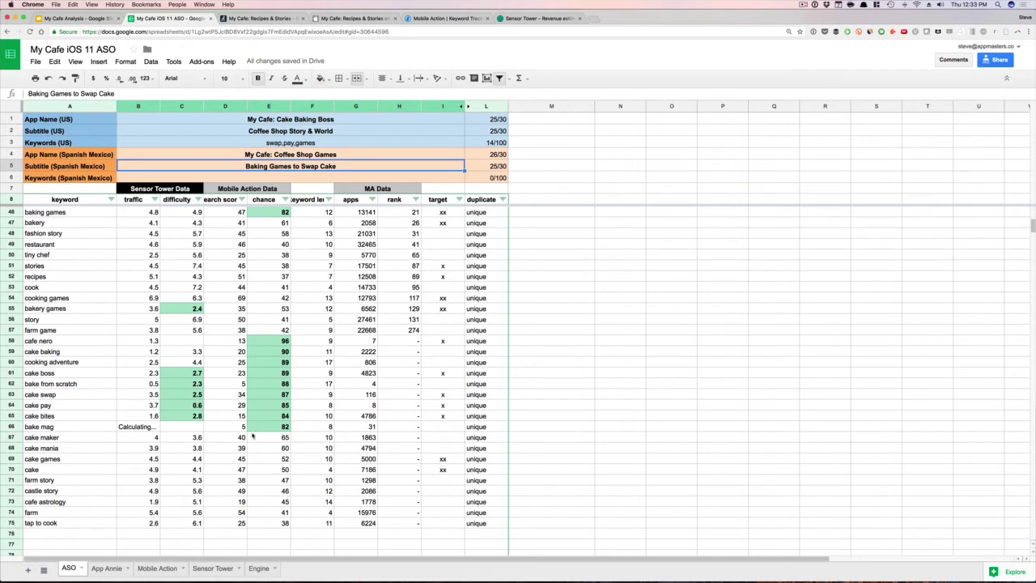
left_click(273, 385)
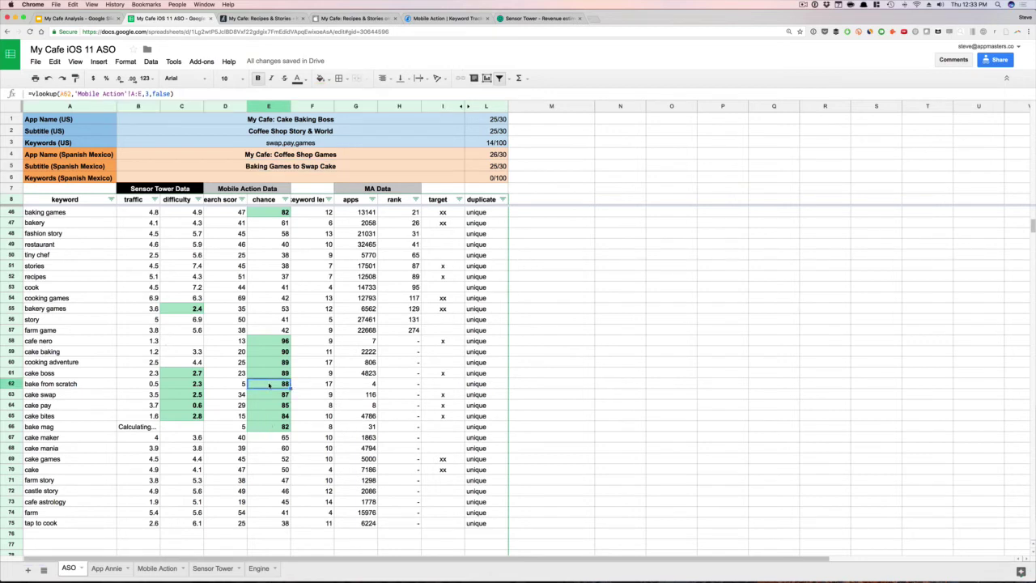
- Search Google for "baking magazines" in a new browser tab
left_click(597, 17)
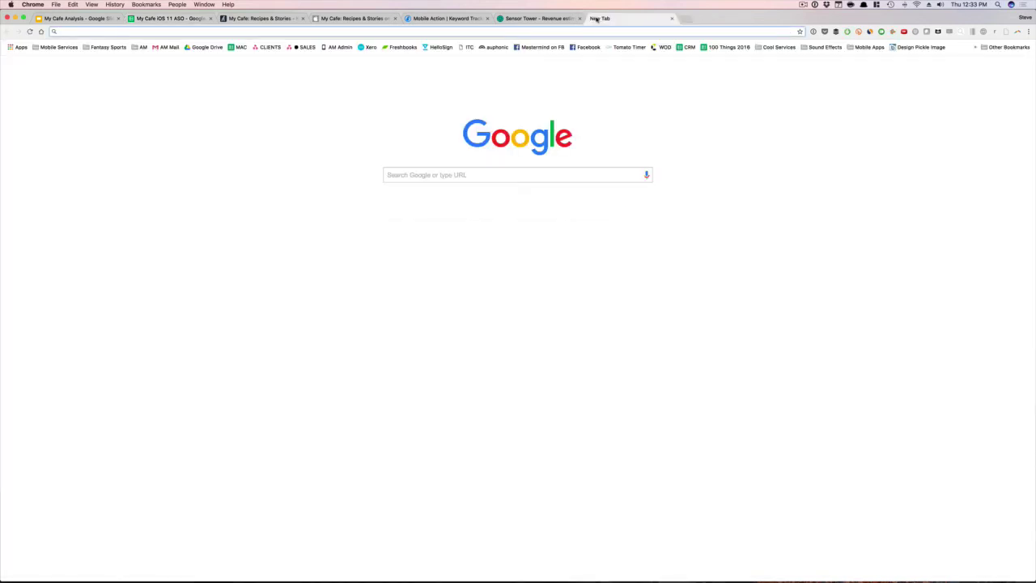
type("baking")
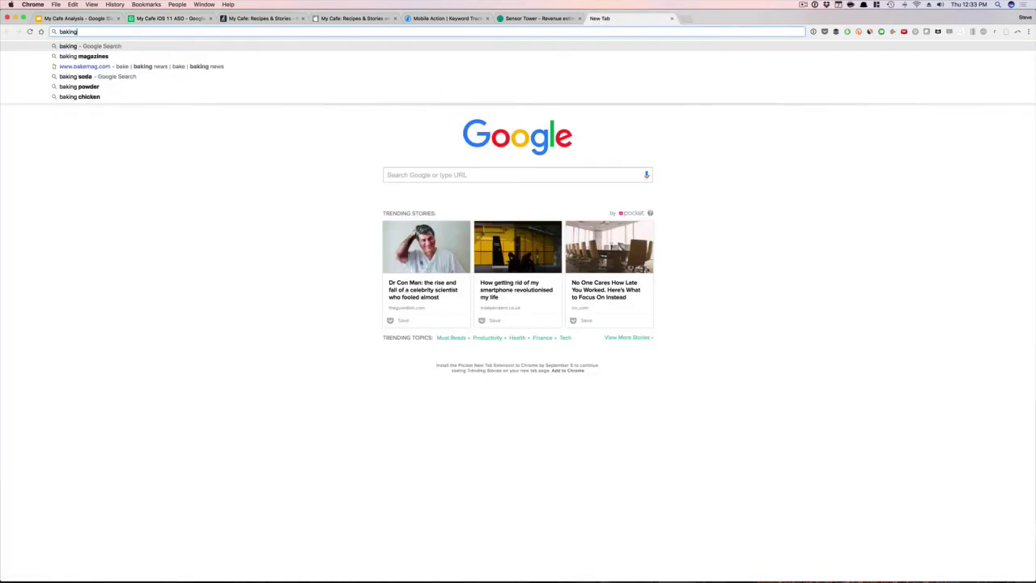
key("Down")
key("Return")
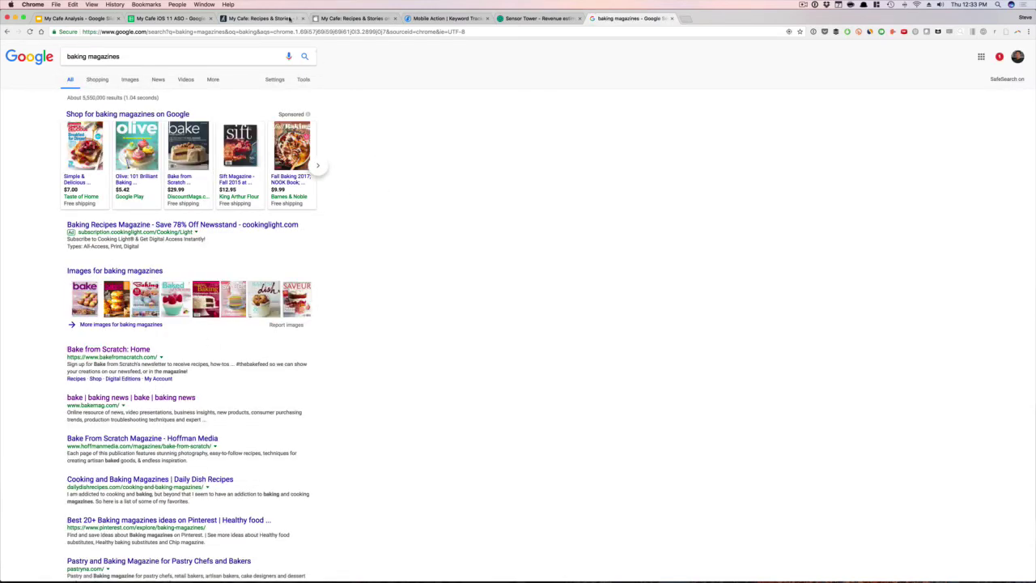
- Return to the ASO spreadsheet and inspect the full keyword data rows for bake from scratch and bake mag
left_click(172, 18)
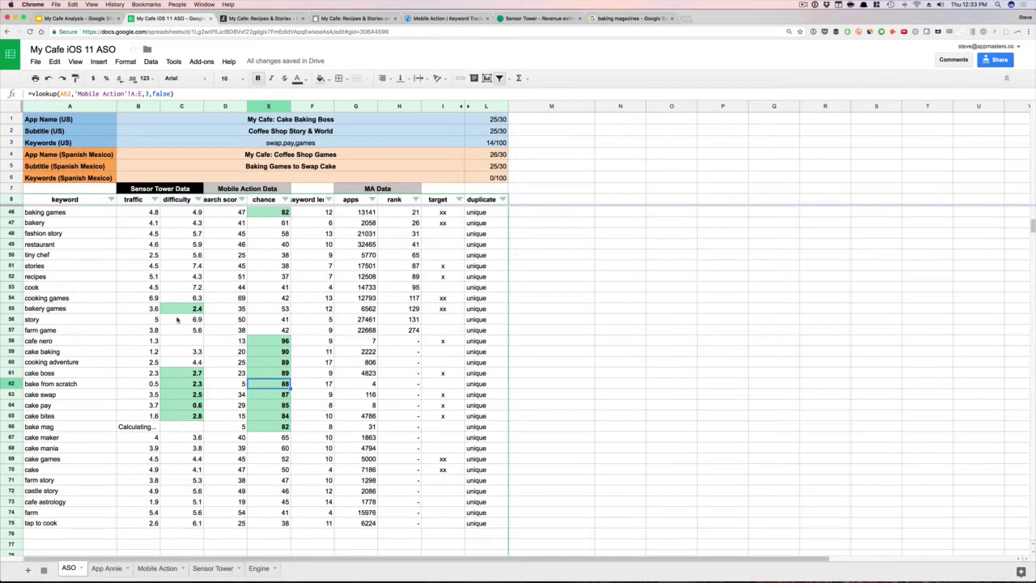
left_click(70, 383)
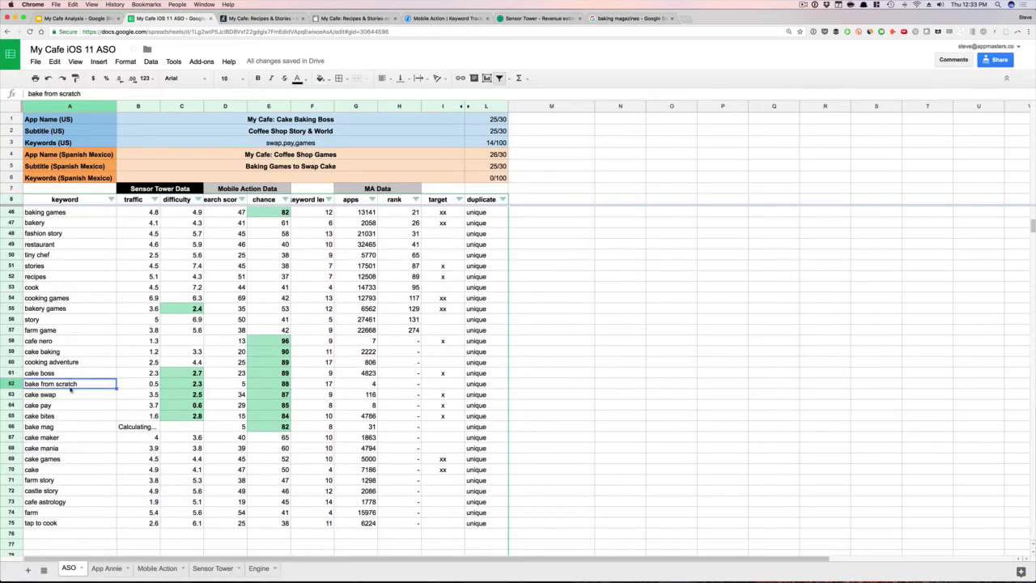
left_click(446, 386, "shift")
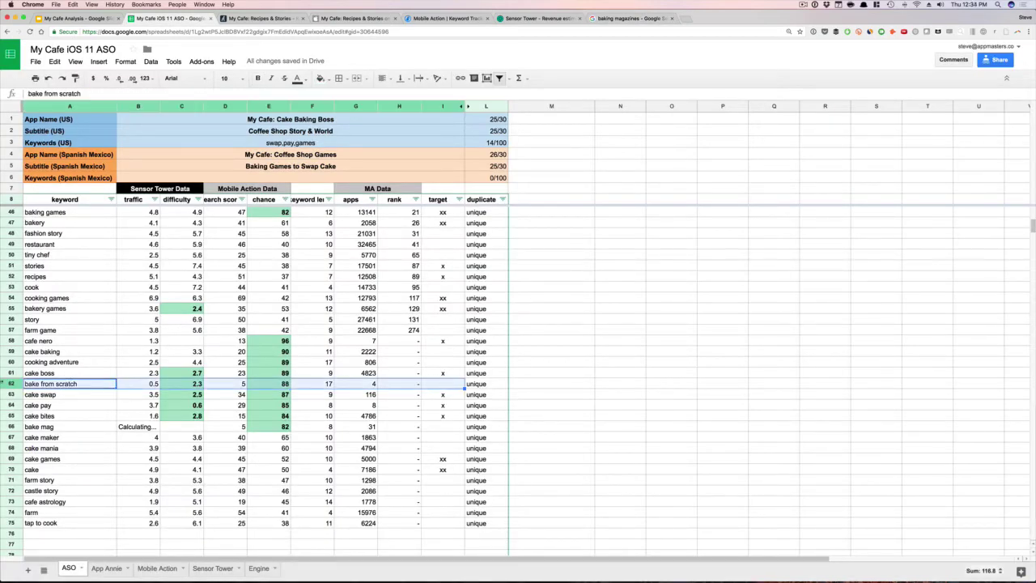
left_click(53, 428)
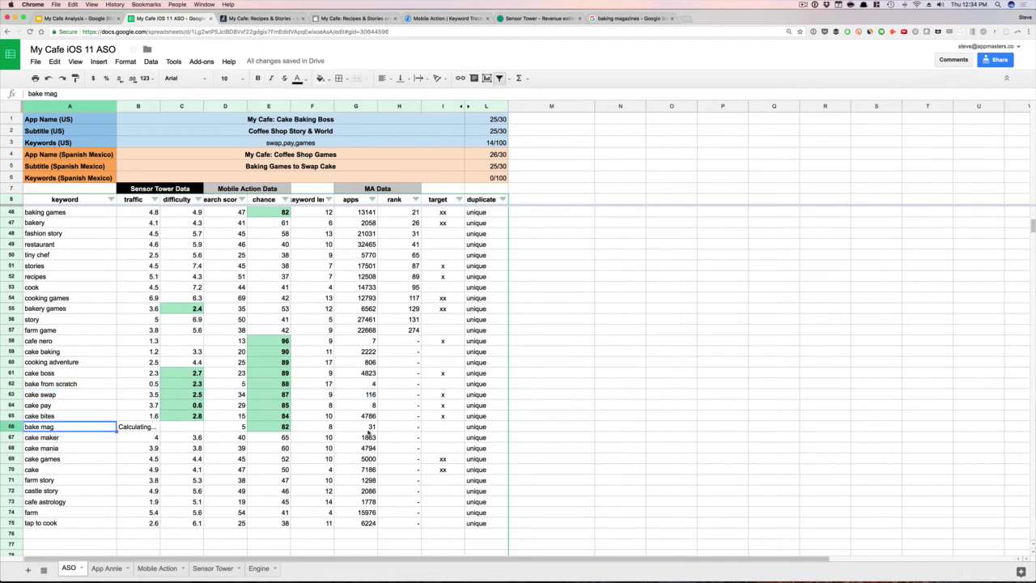
left_click(444, 427, "shift")
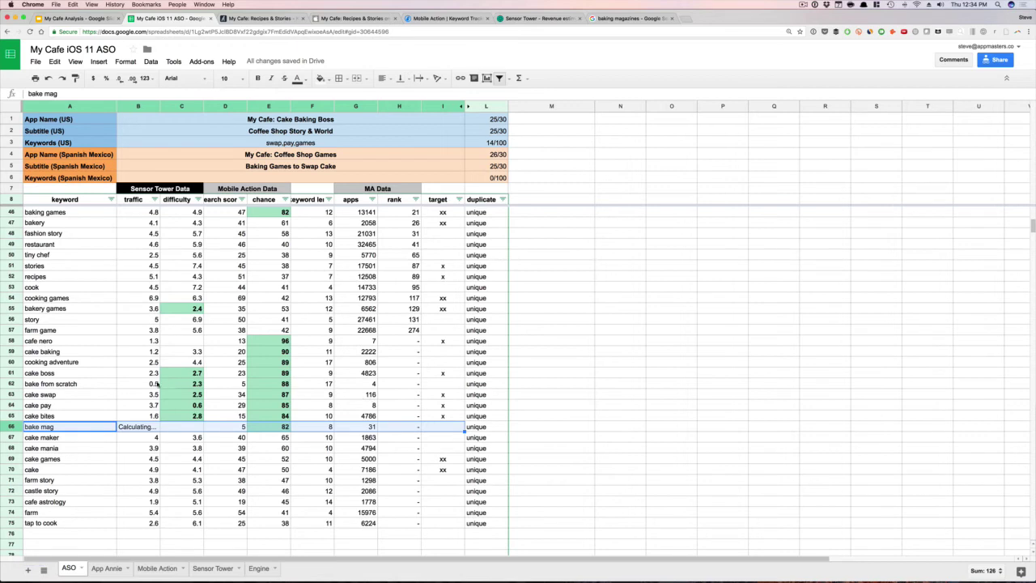
- Examine the traffic, search score, difficulty and chance values of the bake from scratch keyword
left_click(157, 384)
left_click(226, 384)
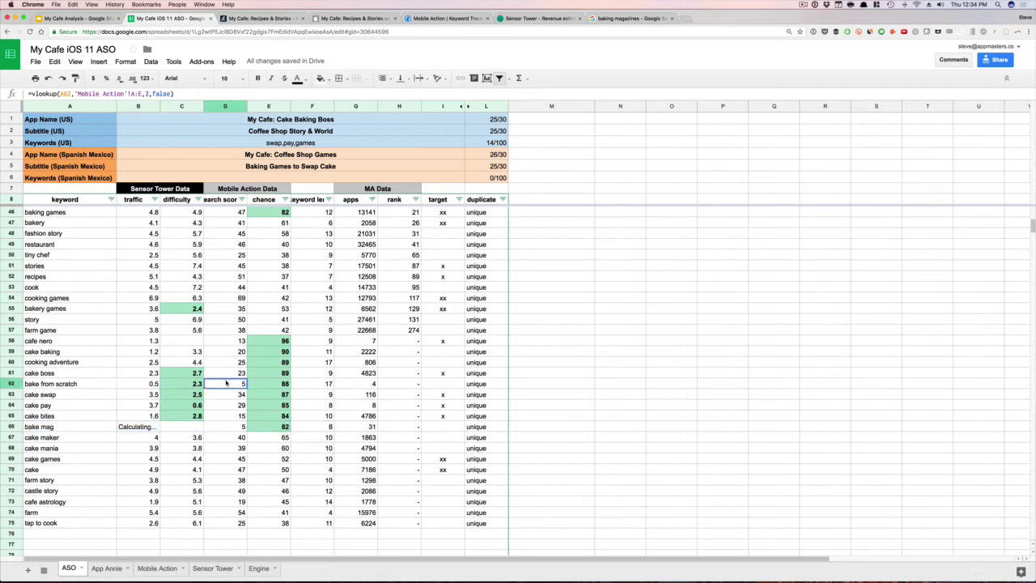
left_click(112, 386)
left_click(438, 389, "shift")
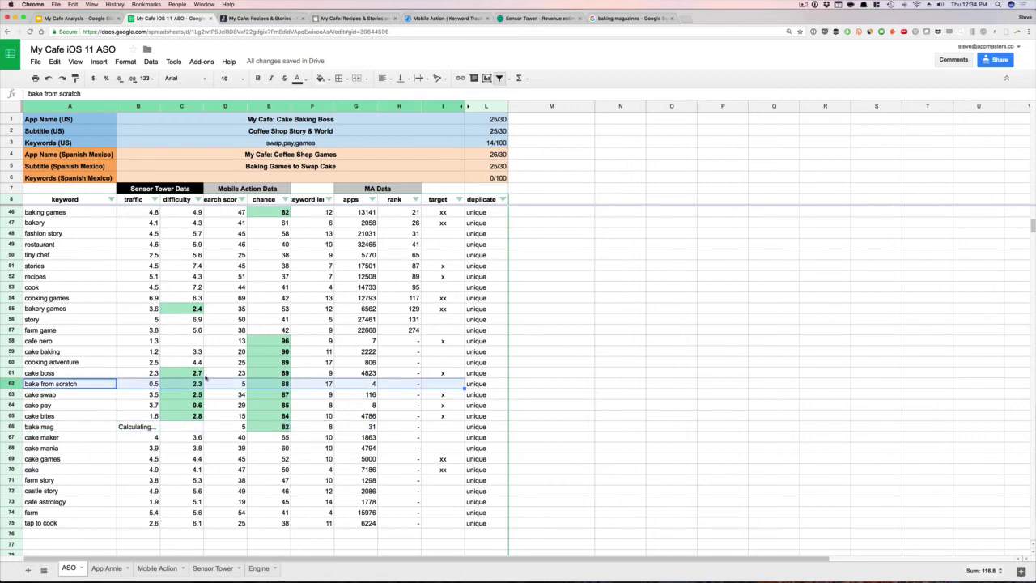
left_click(195, 384)
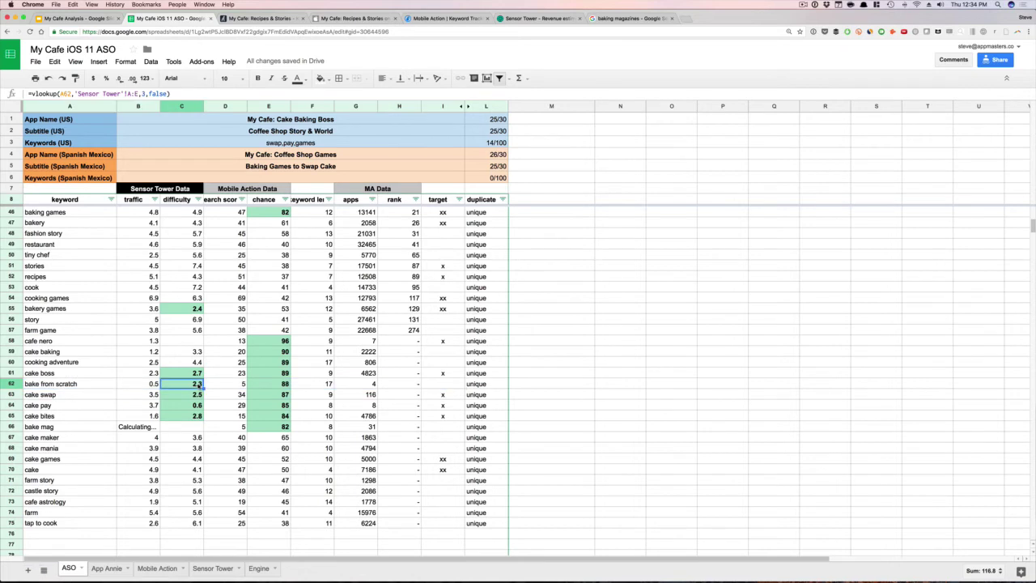
left_click(267, 386)
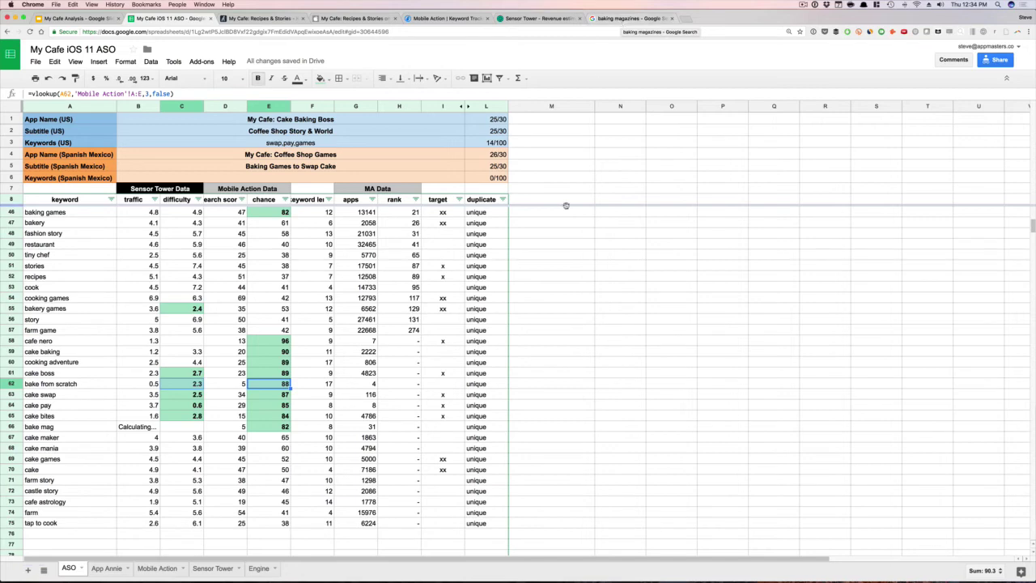
- Revisit the baking magazines search results and check the chance score of cake boss back in the spreadsheet
left_click(648, 19)
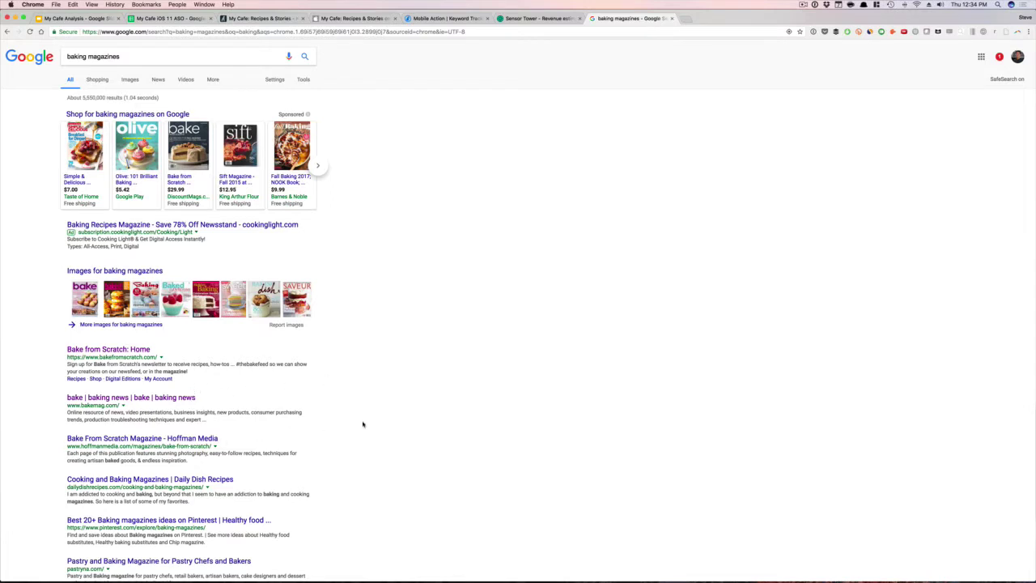
left_click(174, 18)
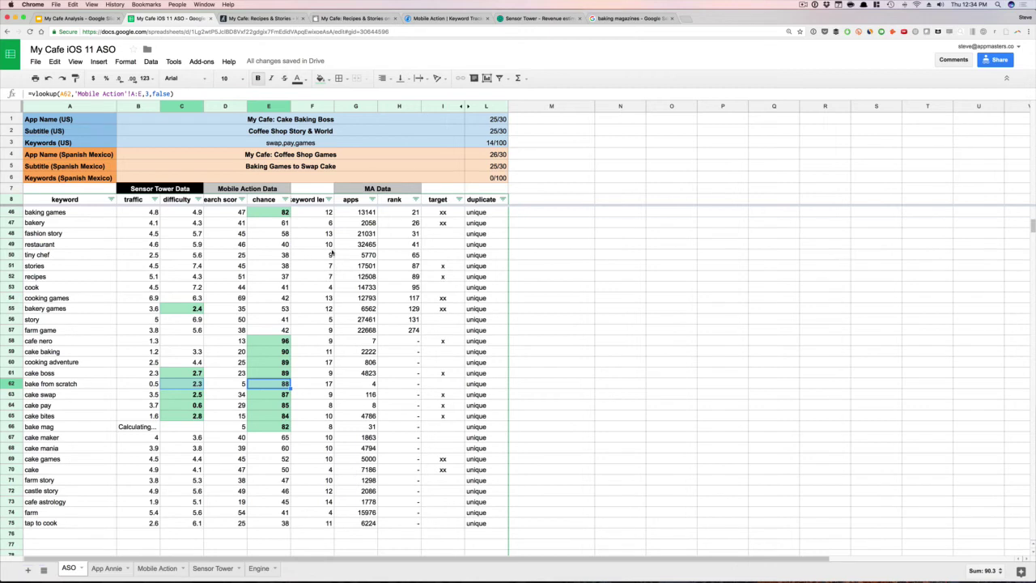
left_click(260, 374)
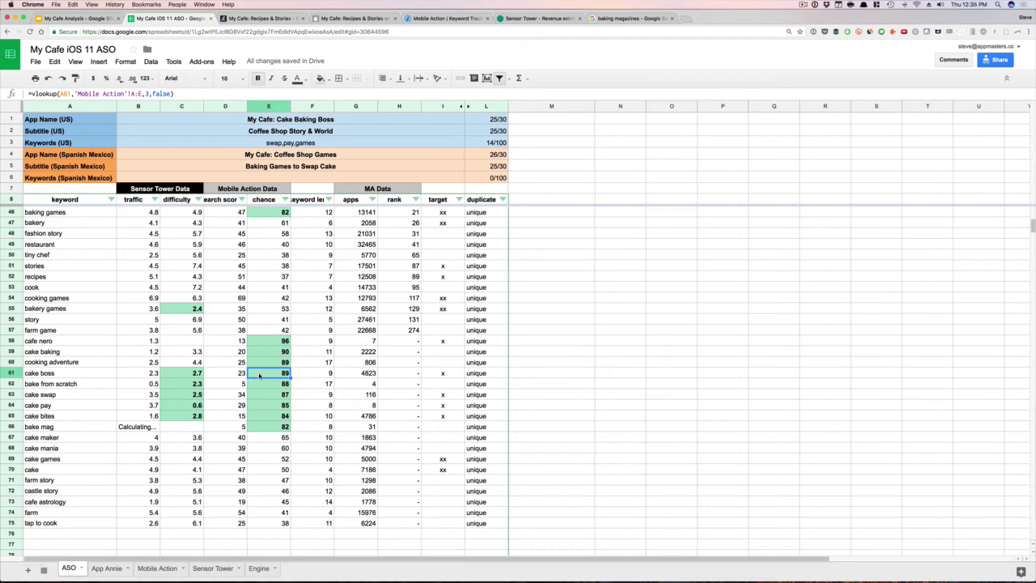
- Switch to the My Cafe: Recipes & Stories iTunes Preview page, read its full description and reload the page
left_click(352, 18)
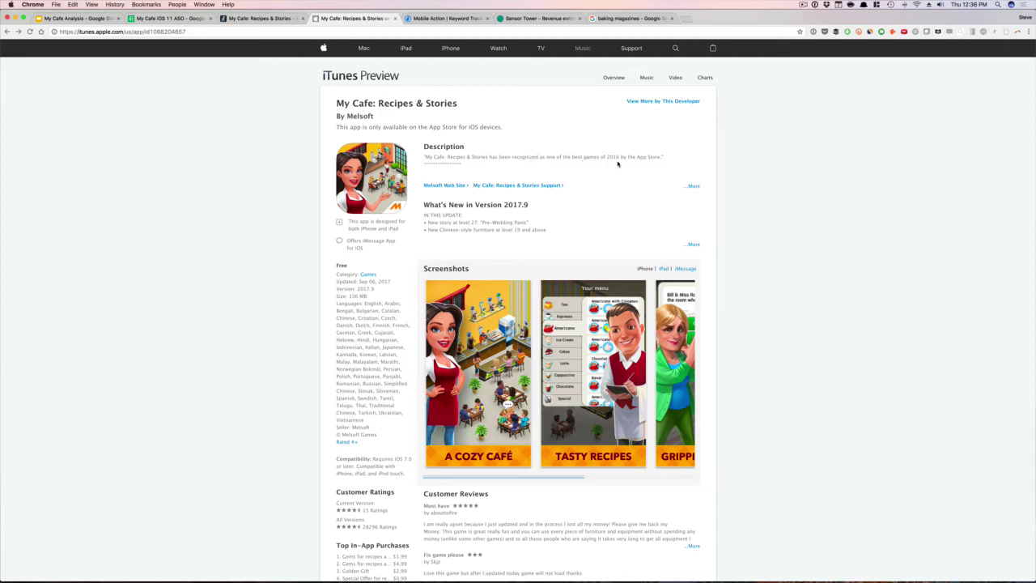
left_click(691, 187)
scroll(638, 194, "down", 10)
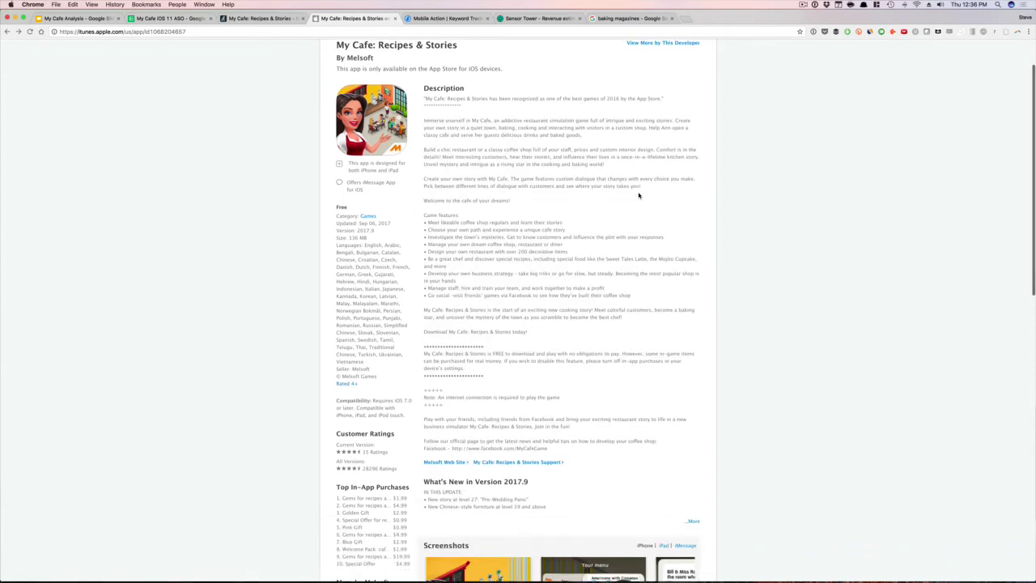
scroll(588, 257, "up", 3)
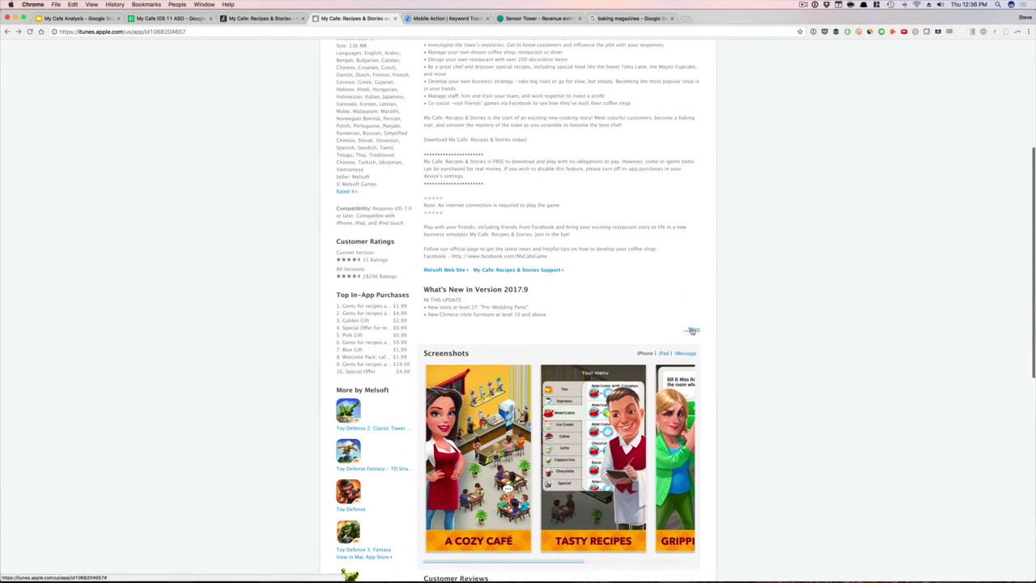
scroll(692, 330, "up", 7)
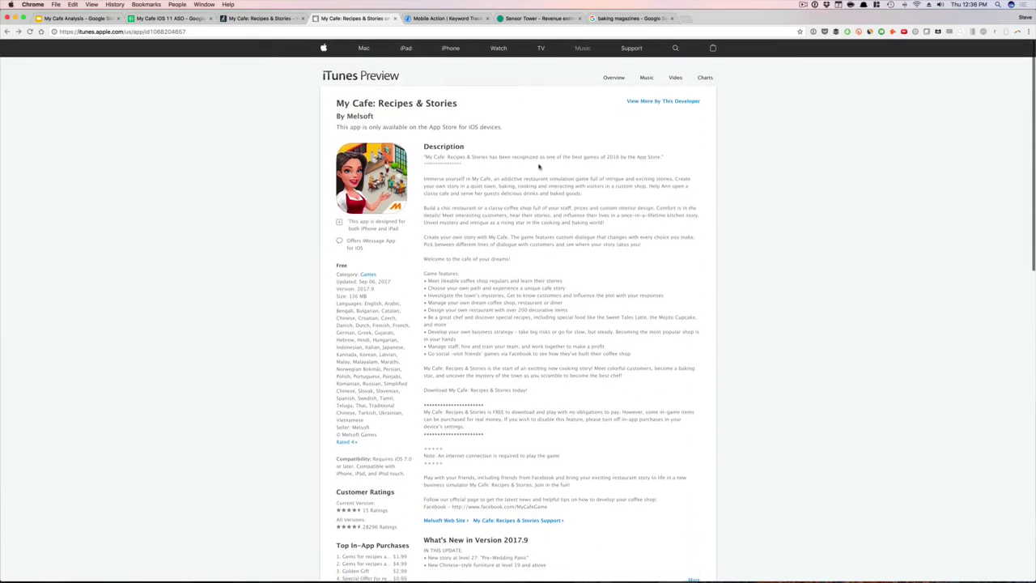
left_click(426, 35)
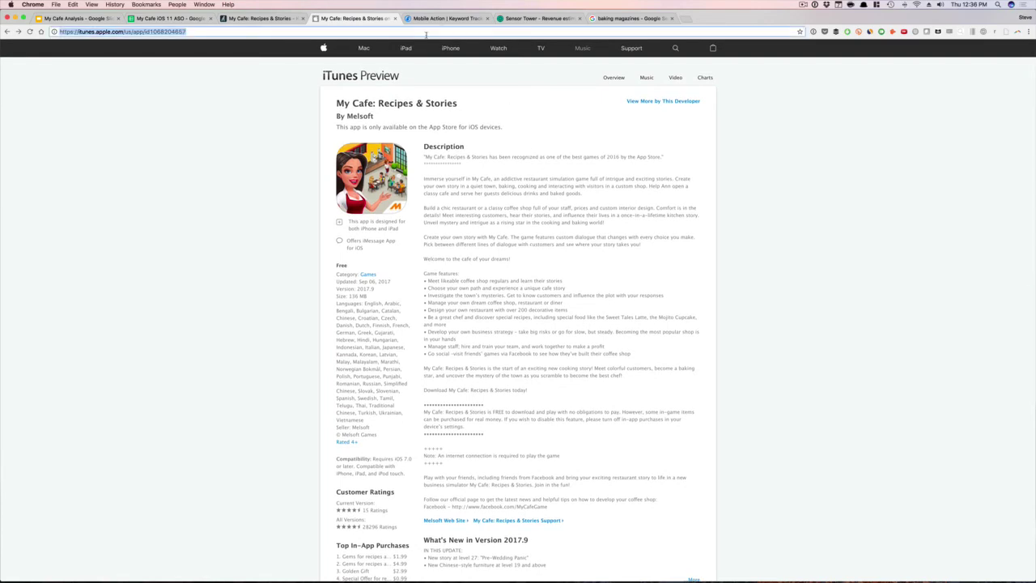
key("Return")
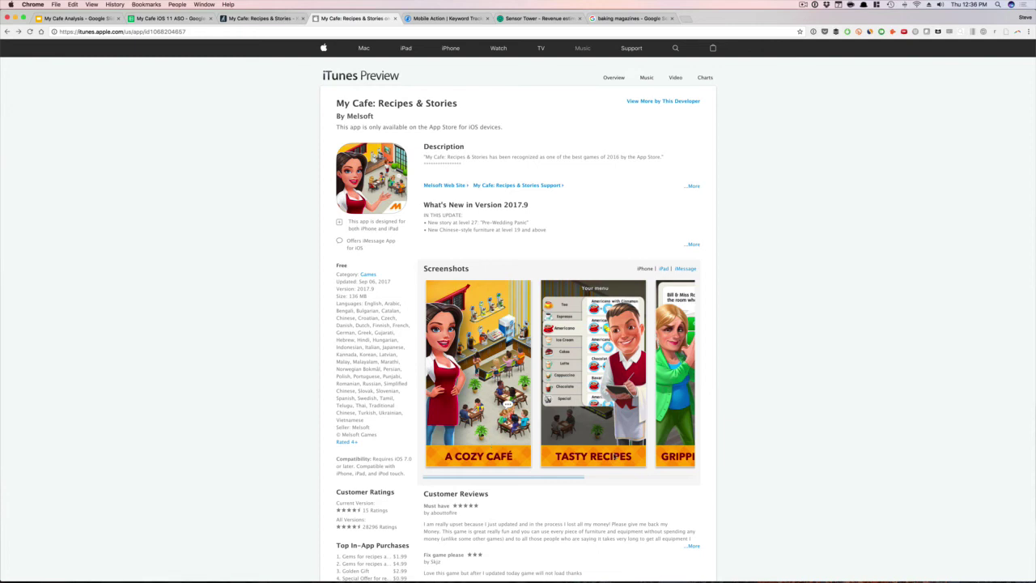
- Browse all the iPhone screenshots of My Cafe, from A Cozy Café through to Customize and back to the first
left_click_drag(581, 479, 610, 479)
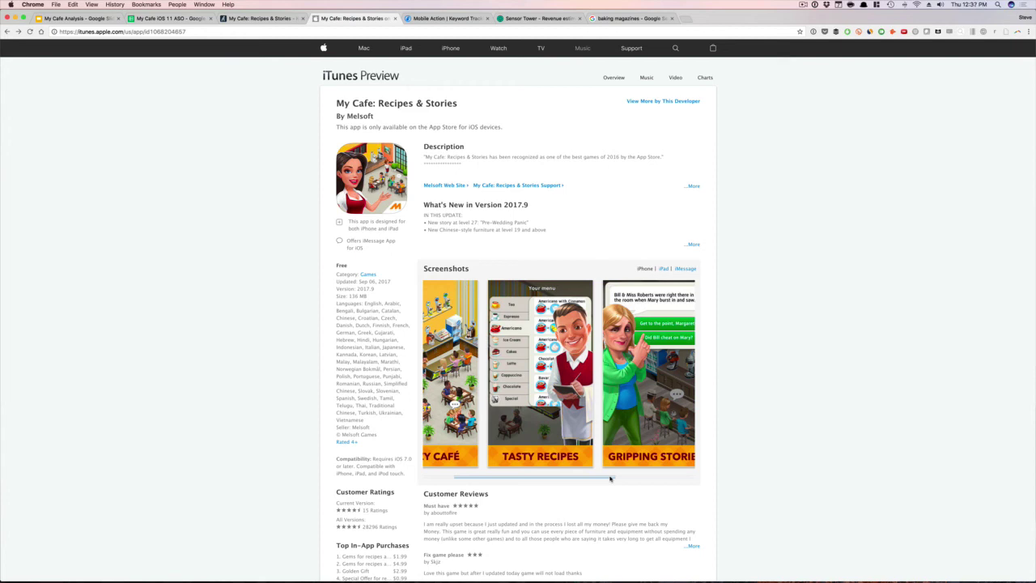
scroll(611, 479, "down", 3)
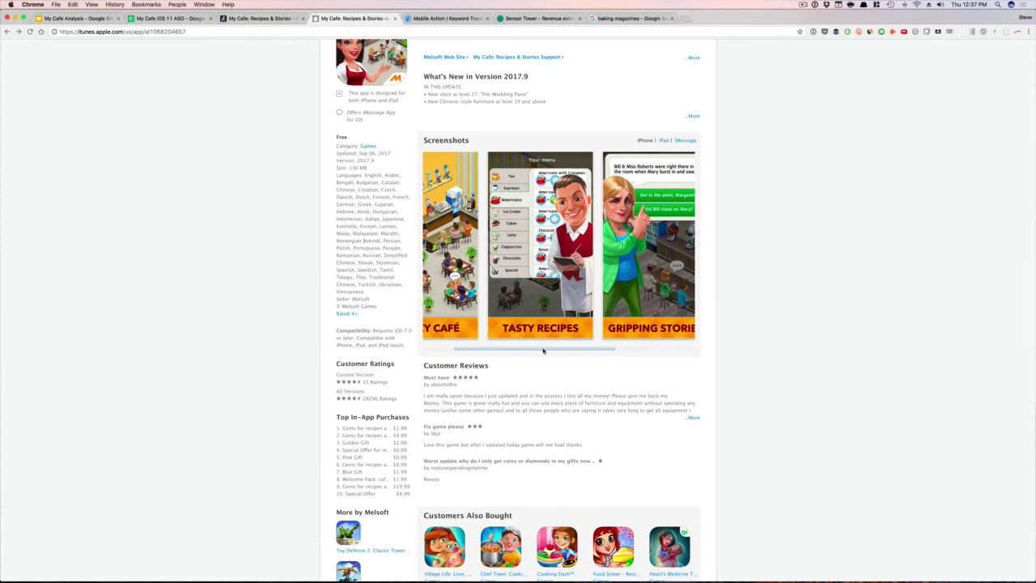
left_click_drag(544, 351, 640, 354)
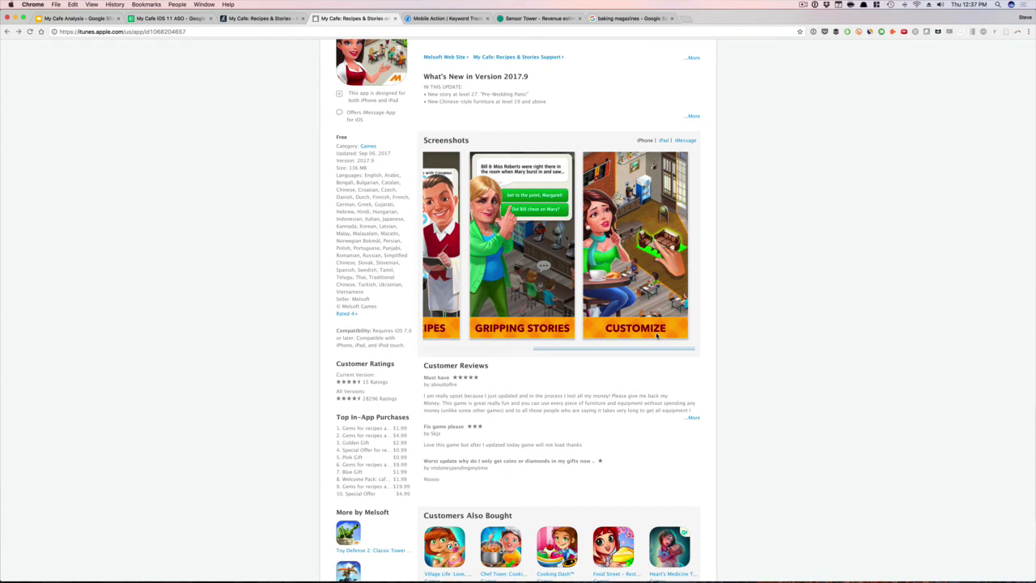
left_click_drag(635, 349, 519, 337)
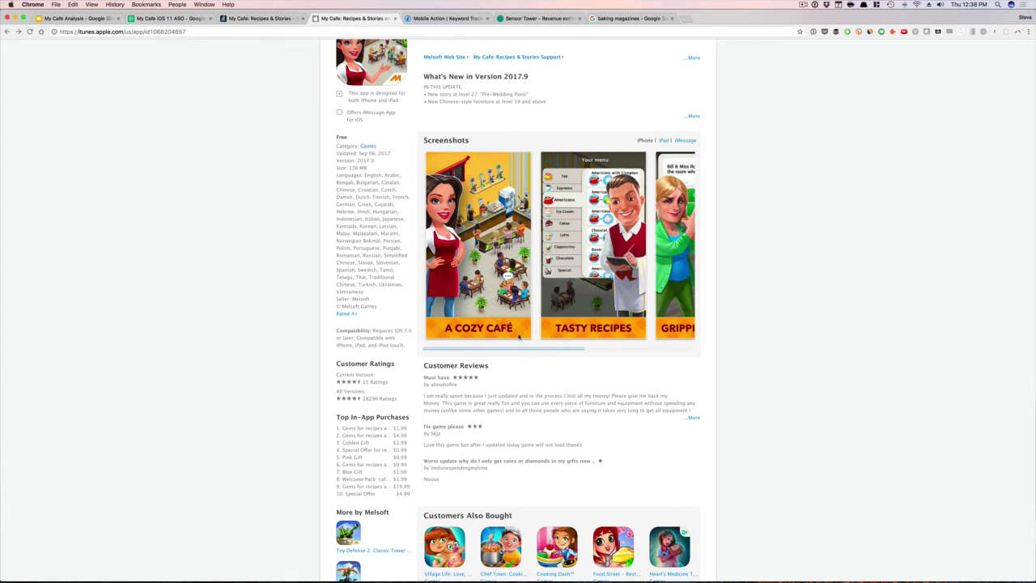
- Open the App Masters Academy website, appmastersacademy.com, in place of the baking magazines search results
left_click(627, 17)
type("appmasters")
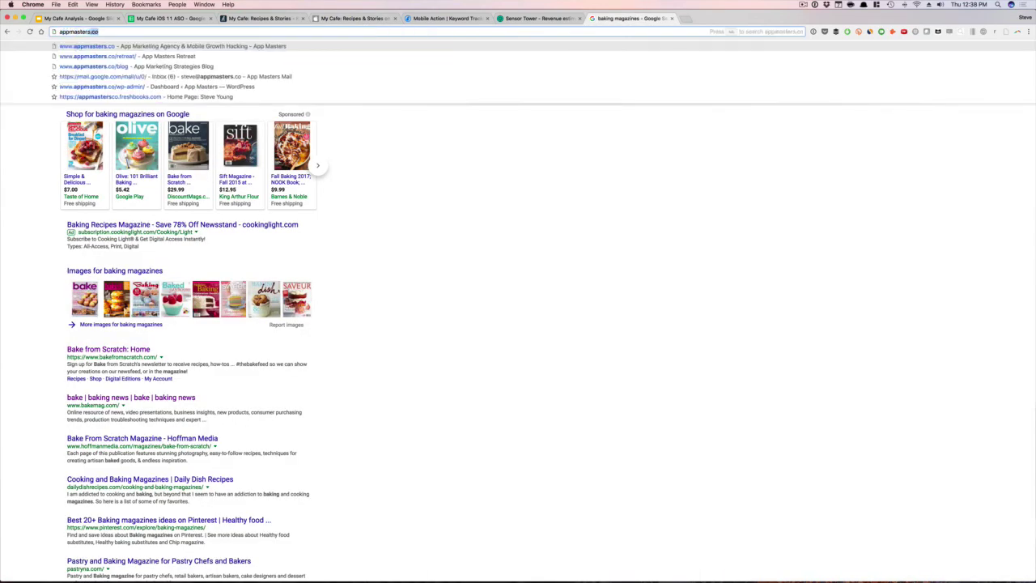
type("c")
key("BackSpace")
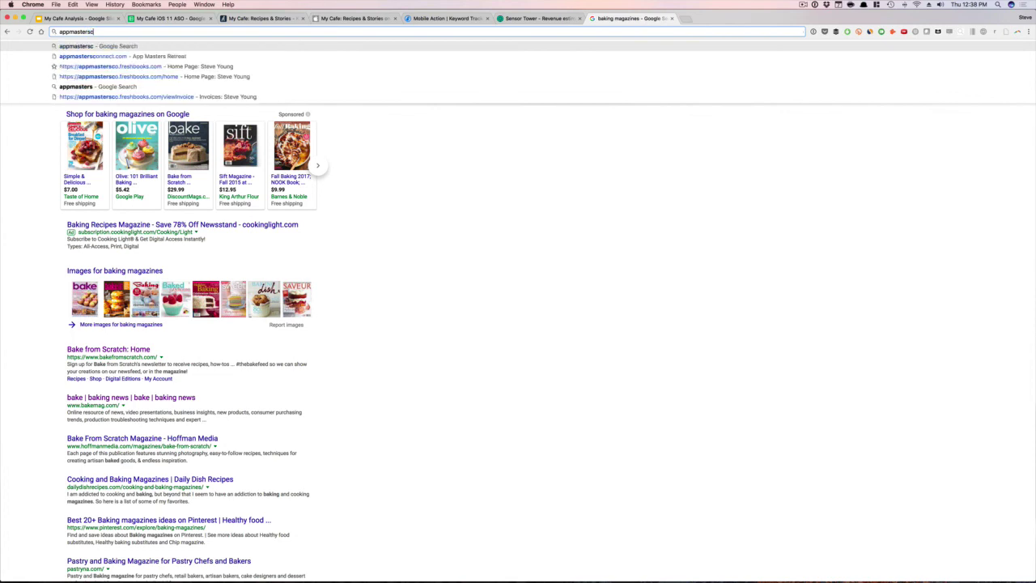
key("BackSpace")
type("a")
key("Return")
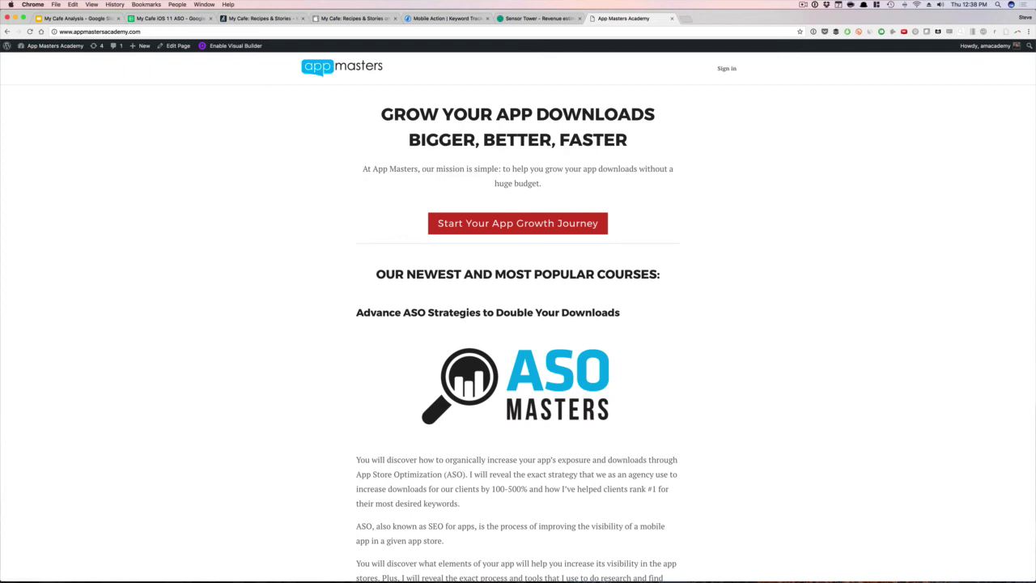
- Read through the App Masters Academy page, covering its featured courses, other popular courses, money-back guarantee and membership price
scroll(640, 366, "down", 15)
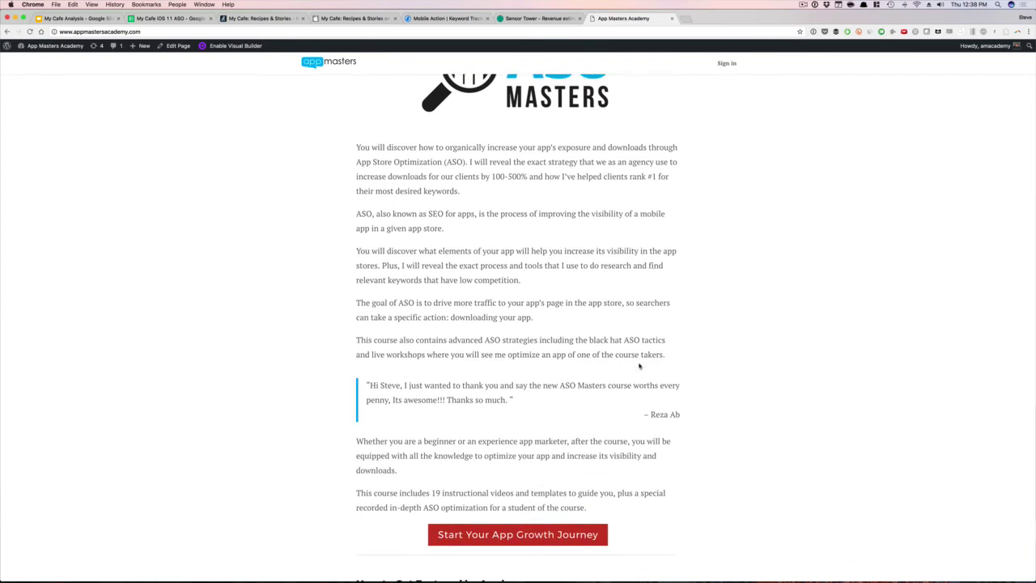
scroll(639, 366, "down", 3)
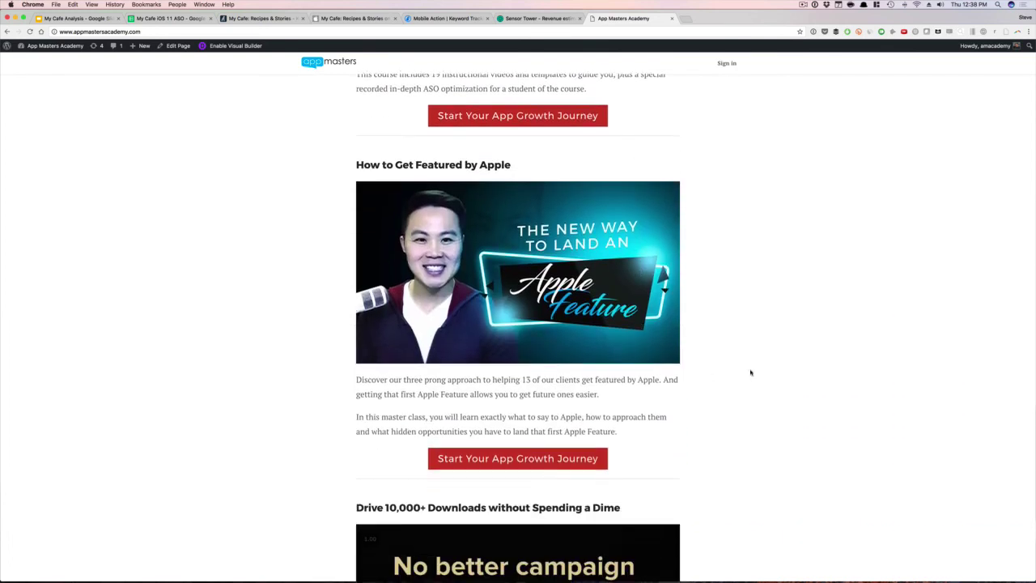
scroll(751, 373, "down", 7)
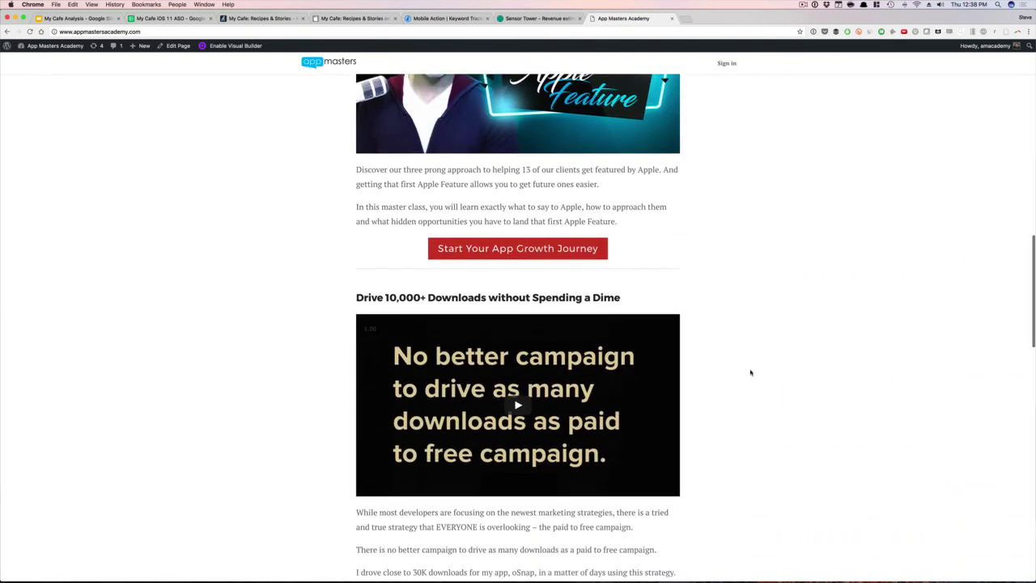
scroll(750, 372, "down", 2)
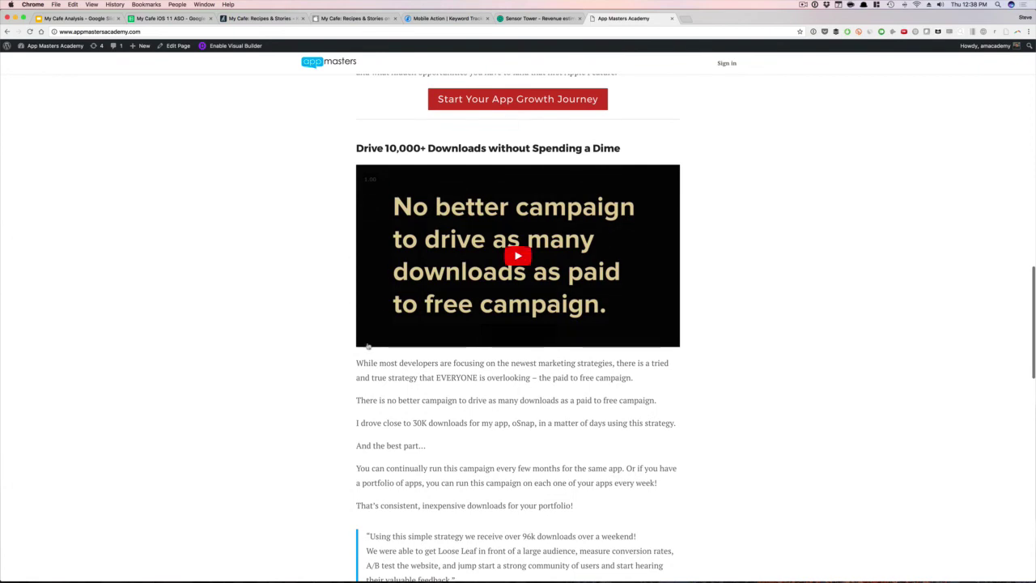
scroll(366, 343, "down", 5)
scroll(367, 343, "down", 10)
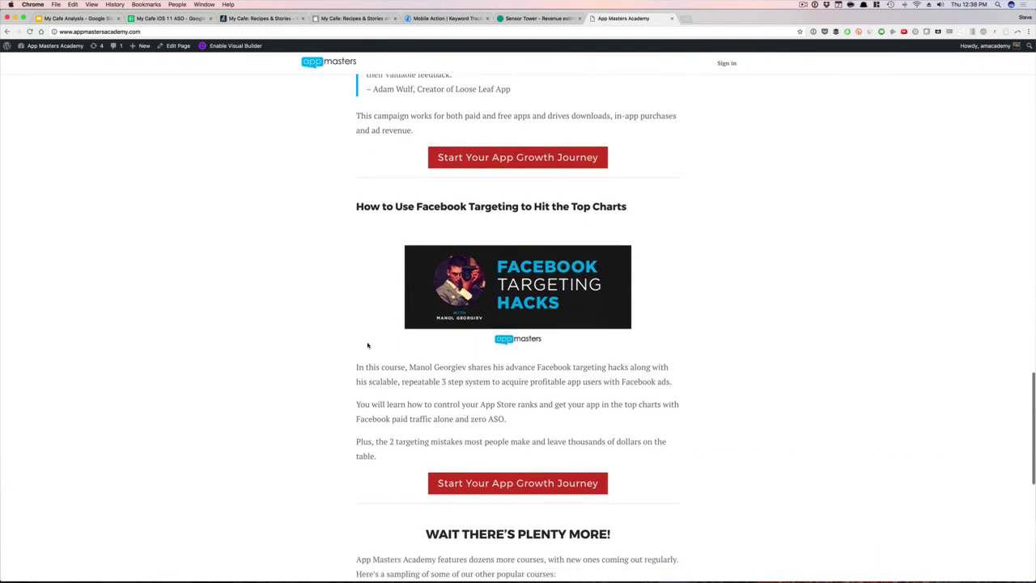
scroll(367, 345, "down", 1)
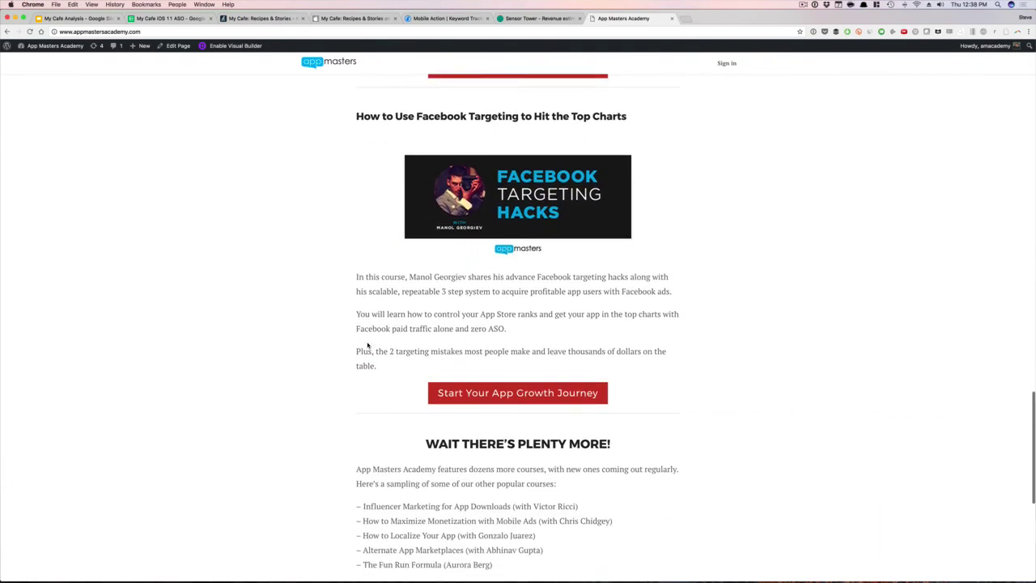
scroll(367, 345, "down", 5)
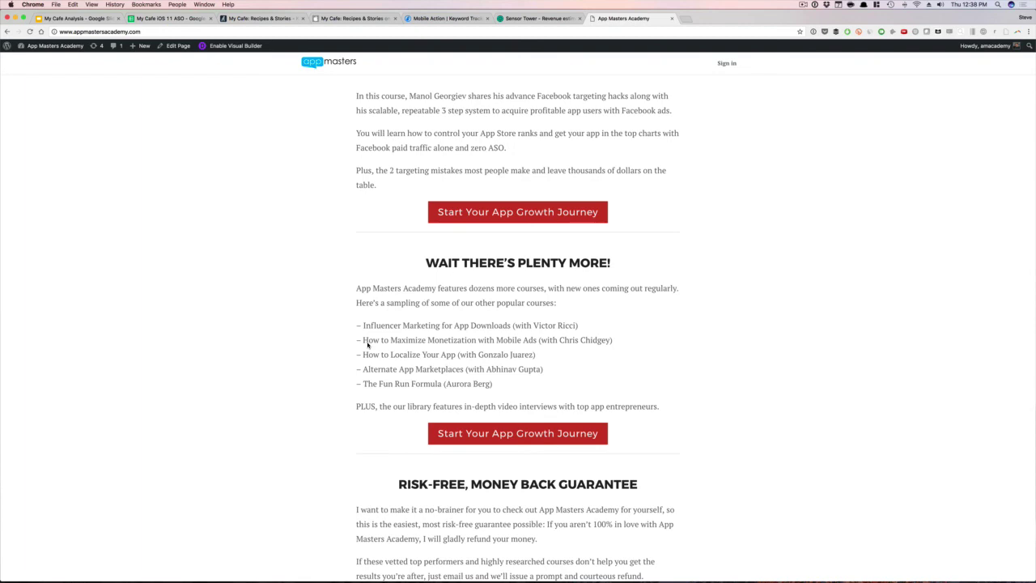
scroll(367, 344, "down", 5)
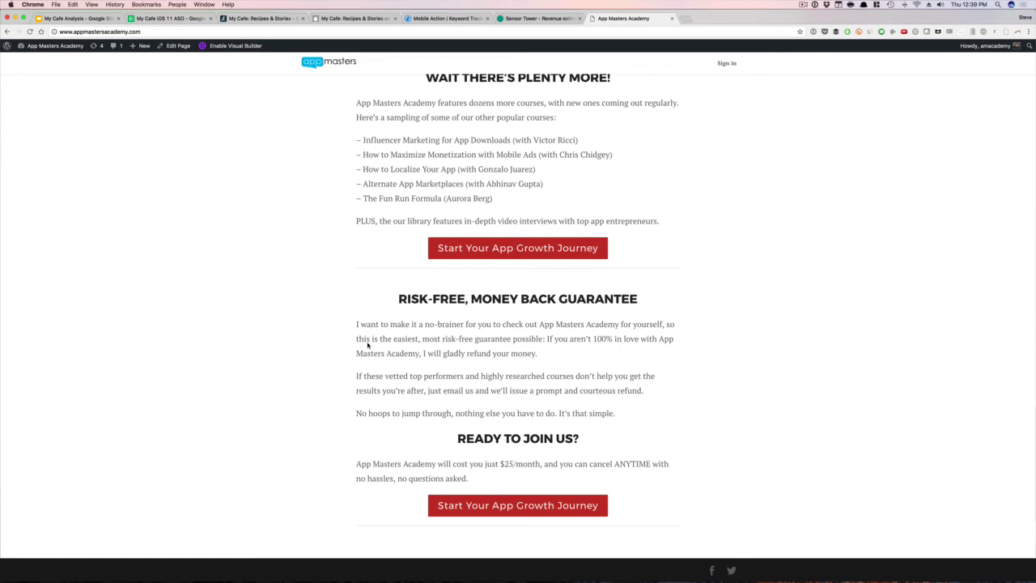
- Review the academy's course sections in reverse order, glance at the ASO spreadsheet, and return to the academy page's main heading
scroll(537, 391, "up", 10)
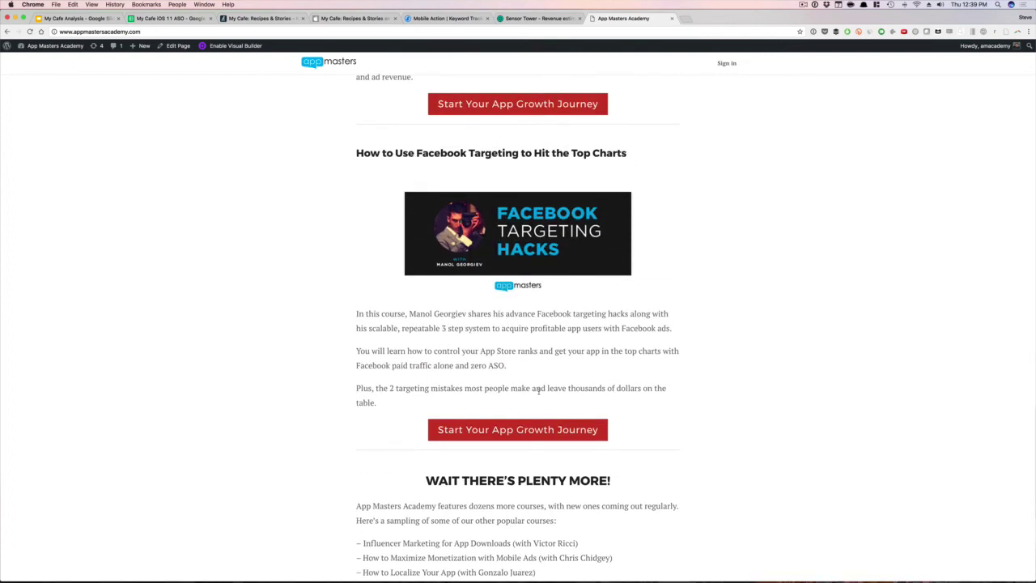
scroll(538, 391, "up", 4)
scroll(228, 96, "up", 8)
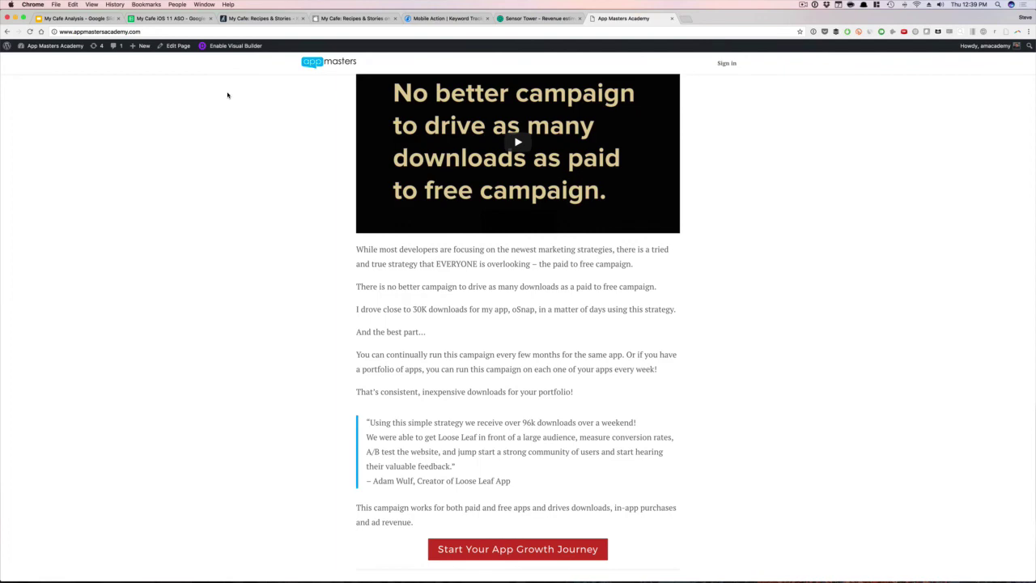
scroll(228, 95, "up", 10)
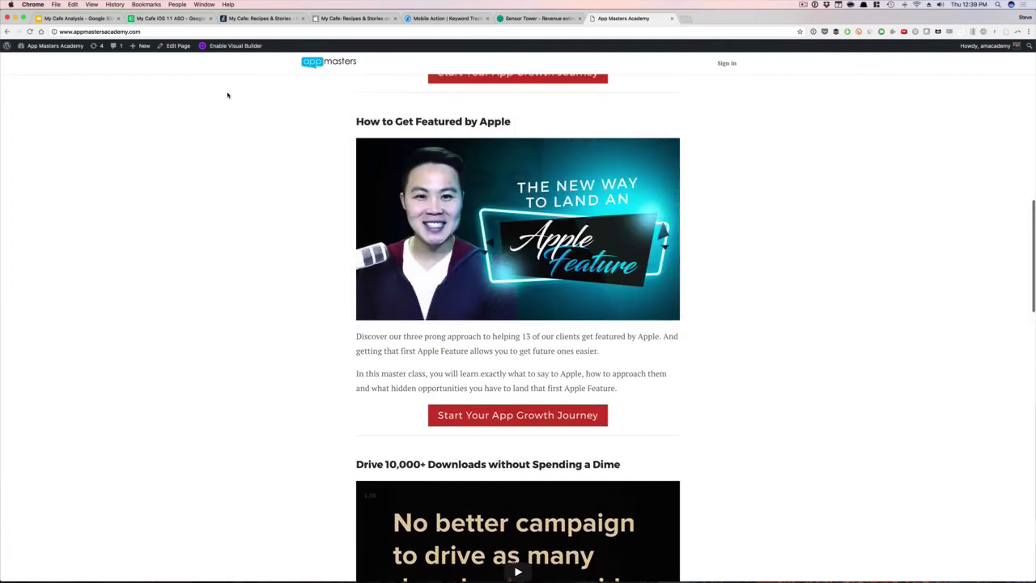
scroll(228, 96, "up", 2)
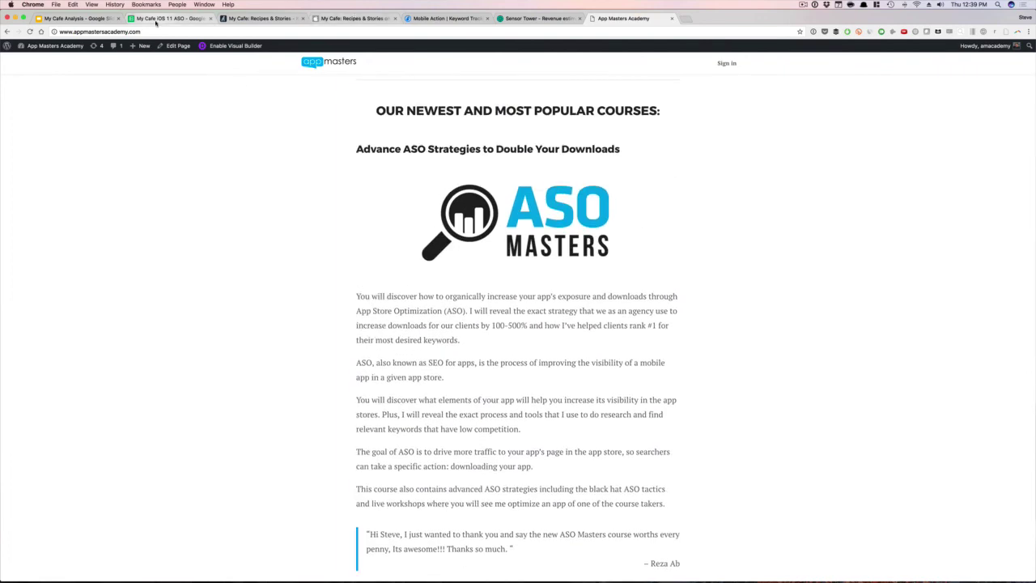
left_click(168, 18)
left_click(624, 18)
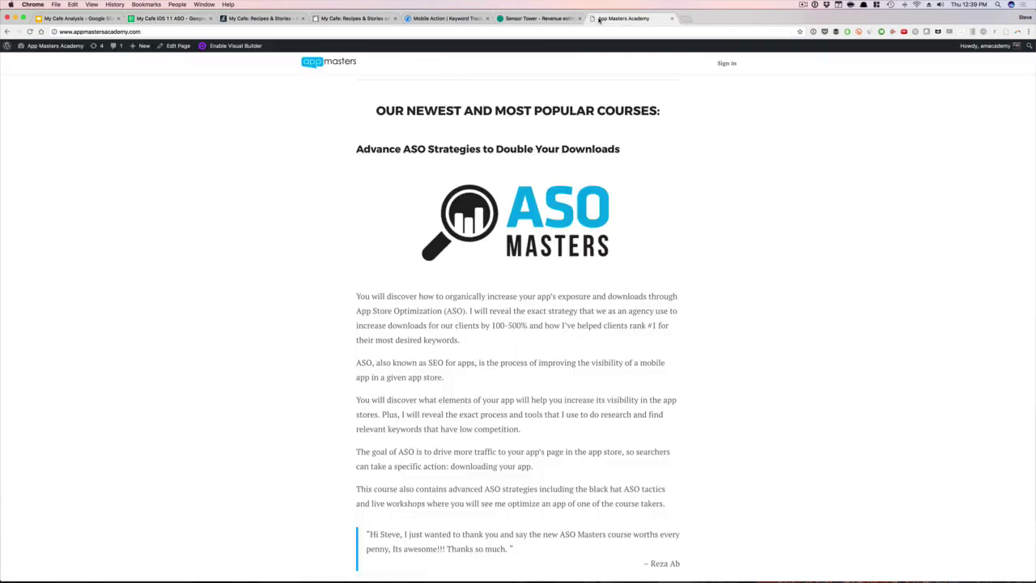
scroll(591, 173, "up", 3)
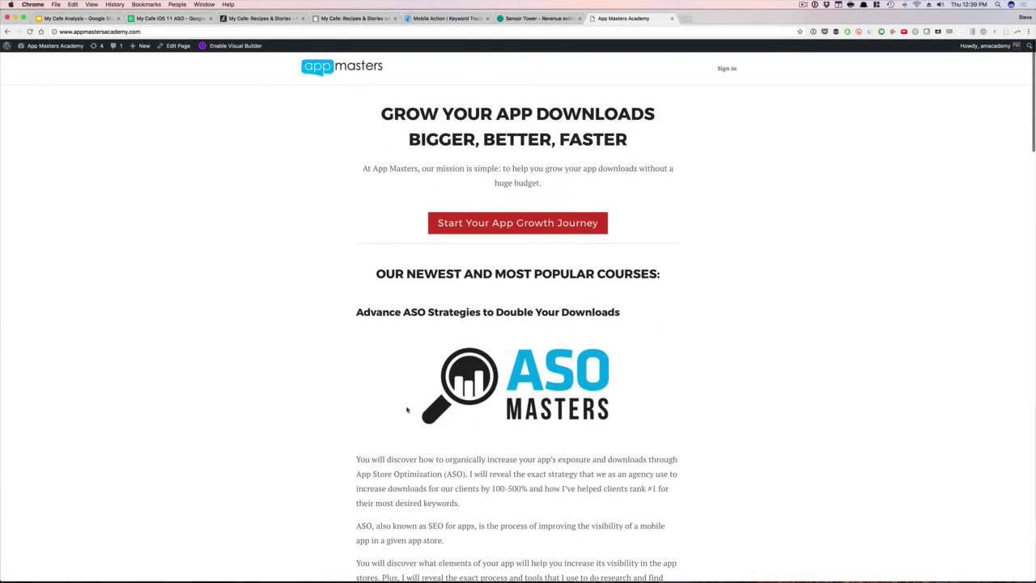